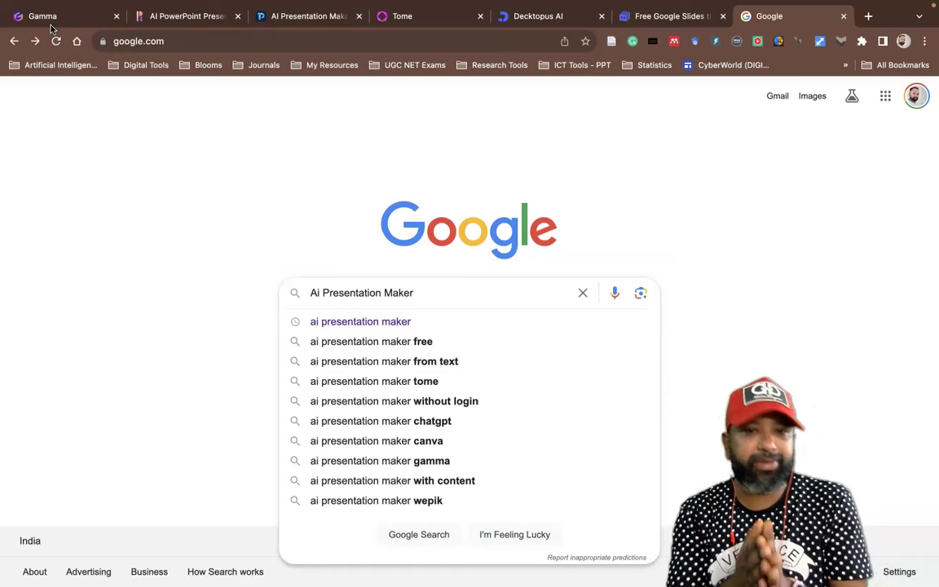
In Gamma, start a new AI-generated gamma with Presentation as the output type
click(58, 16)
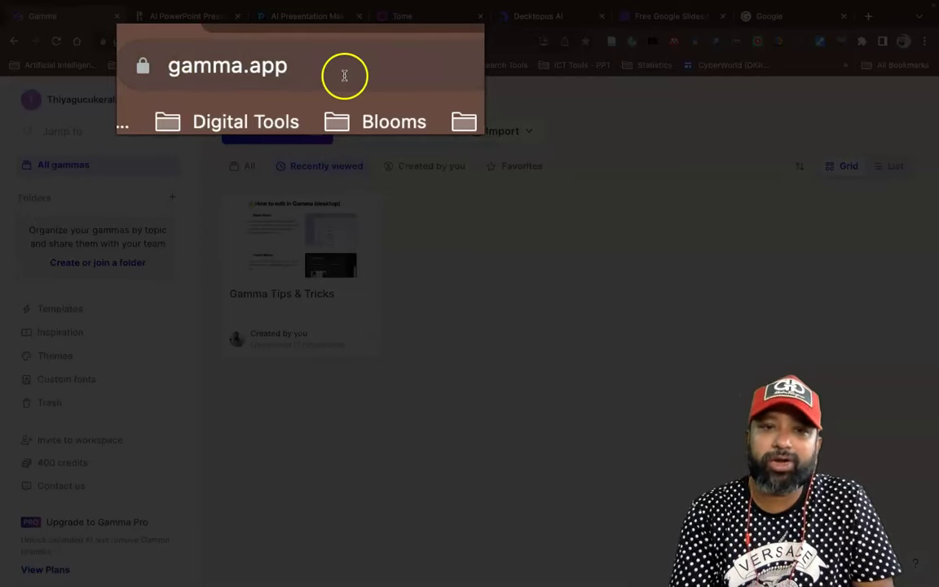
click(187, 42)
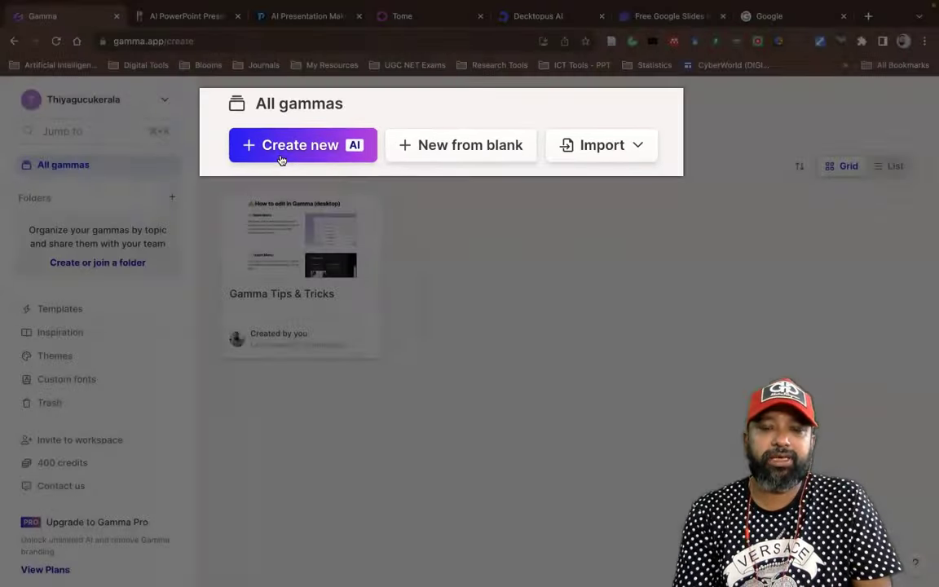
click(285, 163)
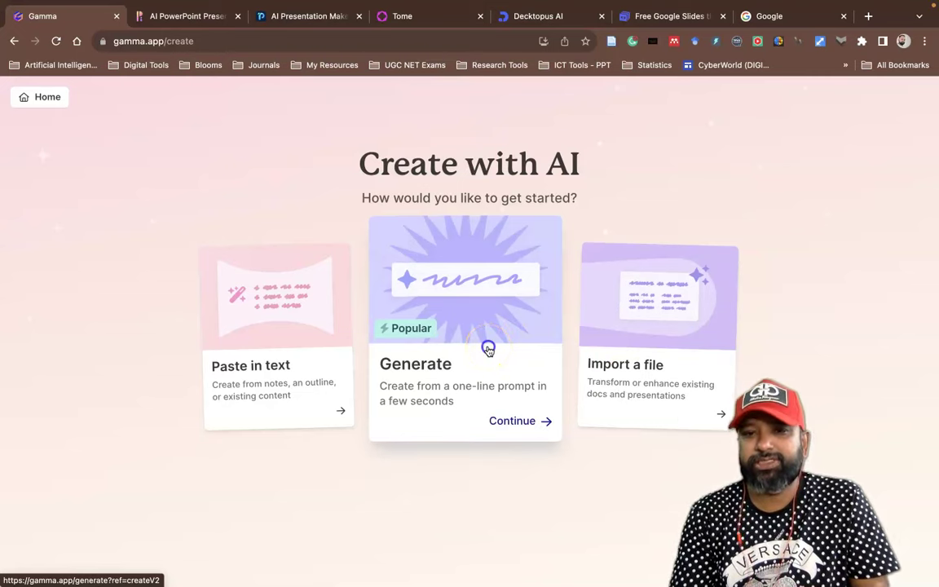
click(488, 349)
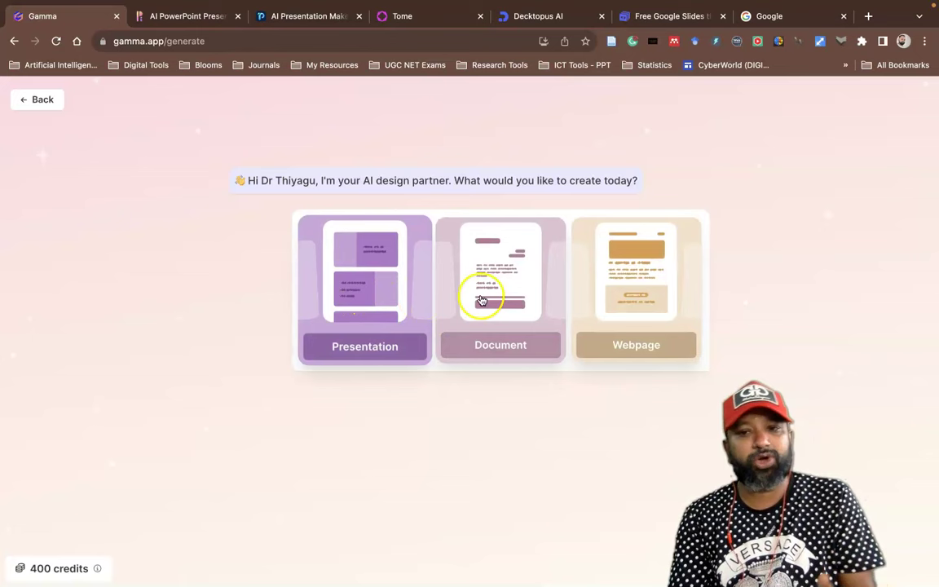
click(360, 293)
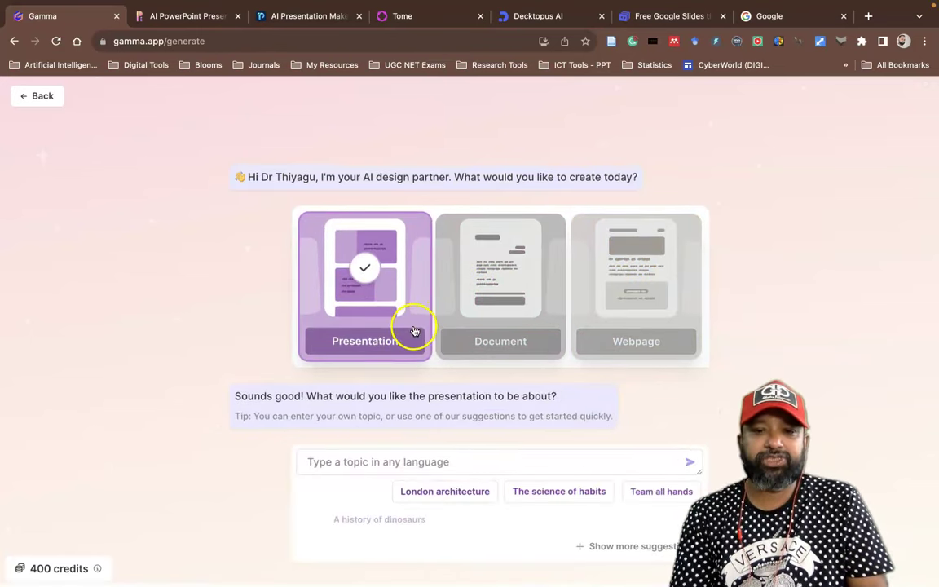
Submit 'Gamification' as the presentation topic
click(332, 464)
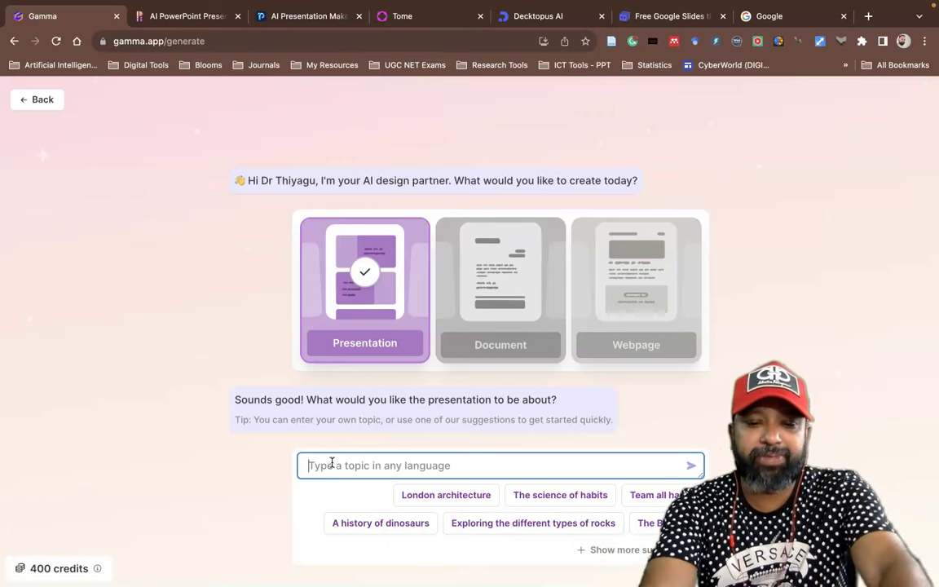
text(Gamificia)
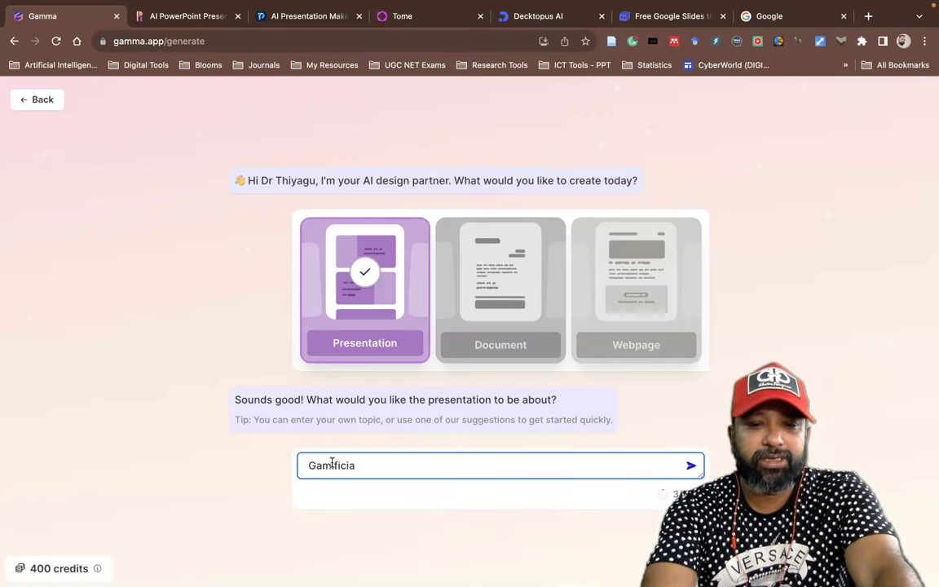
key(BackSpace)
key(BackSpace)
text(ation)
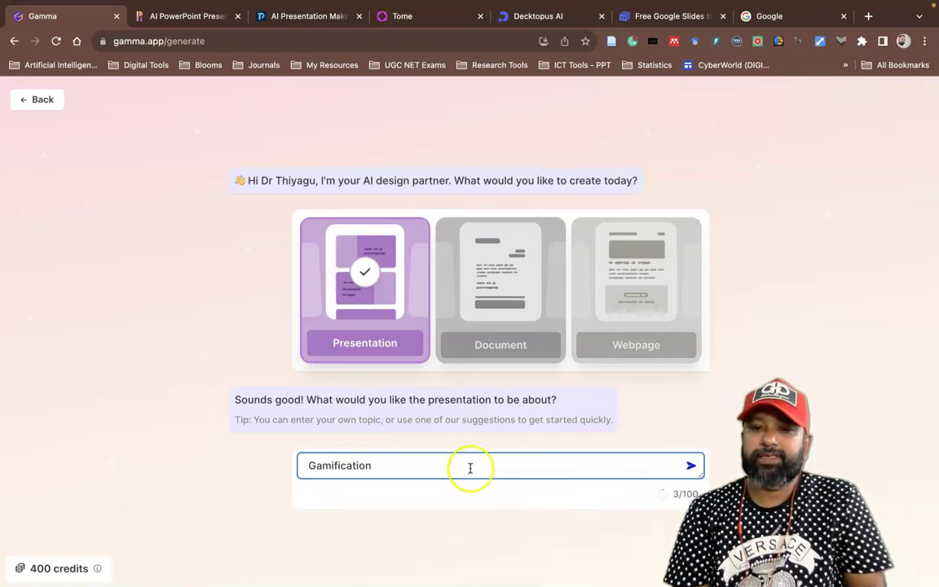
click(691, 467)
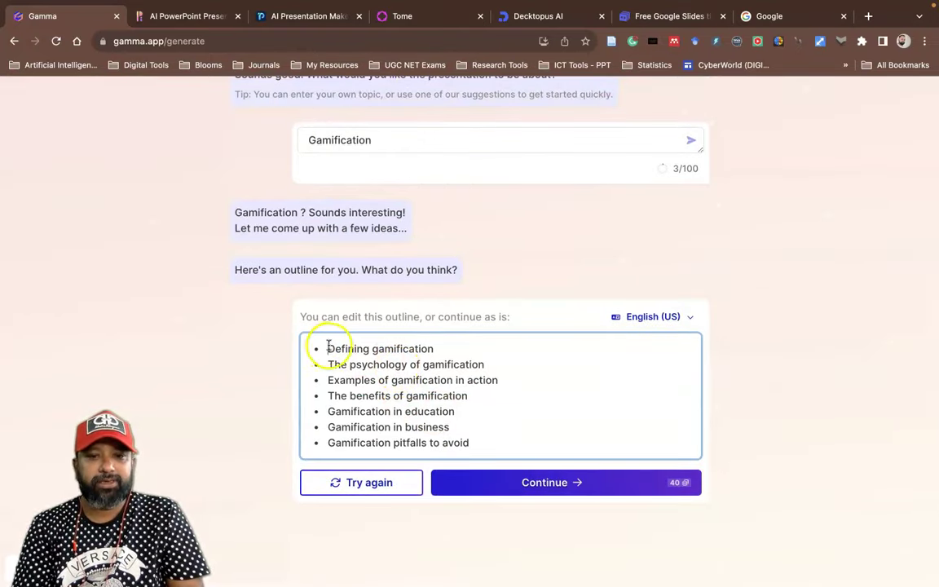
Accept the seven-point Gamification outline and let Surprise me pick the Canaveral theme
drag(366, 365, 473, 447)
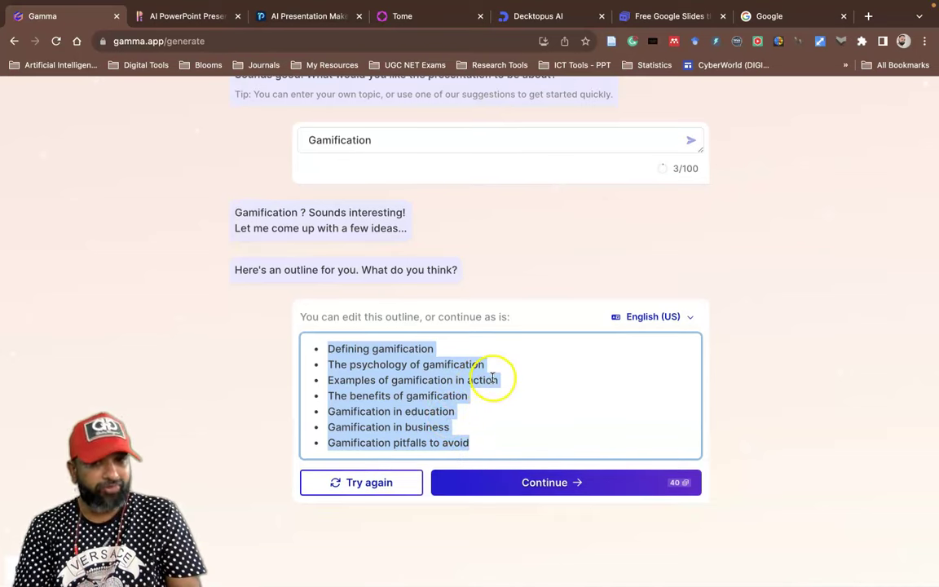
drag(499, 380, 332, 384)
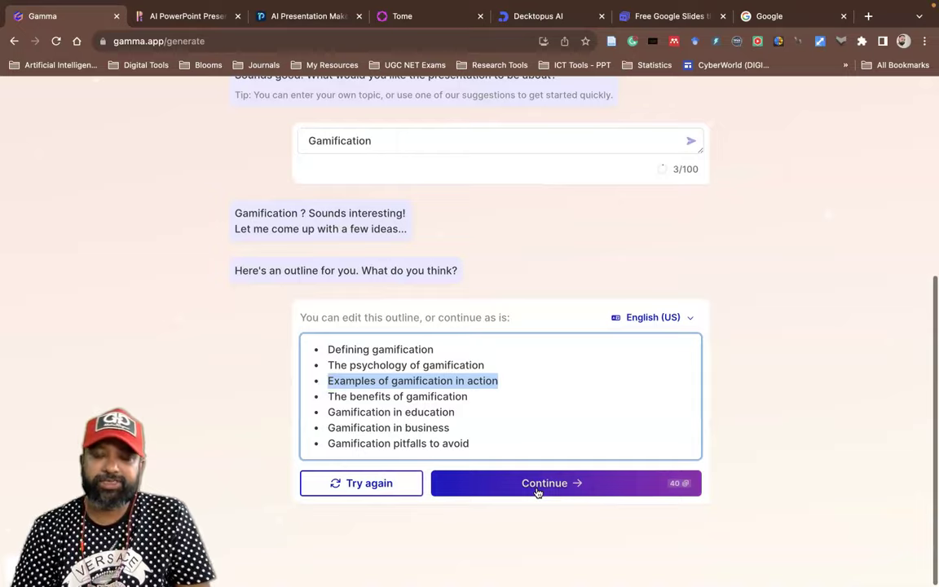
click(537, 485)
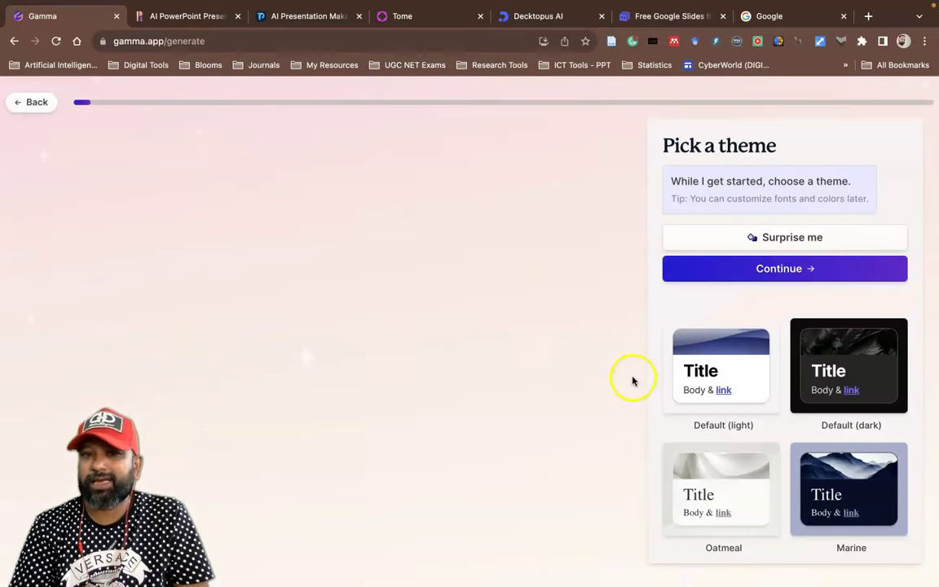
scroll(704, 389, down, 3)
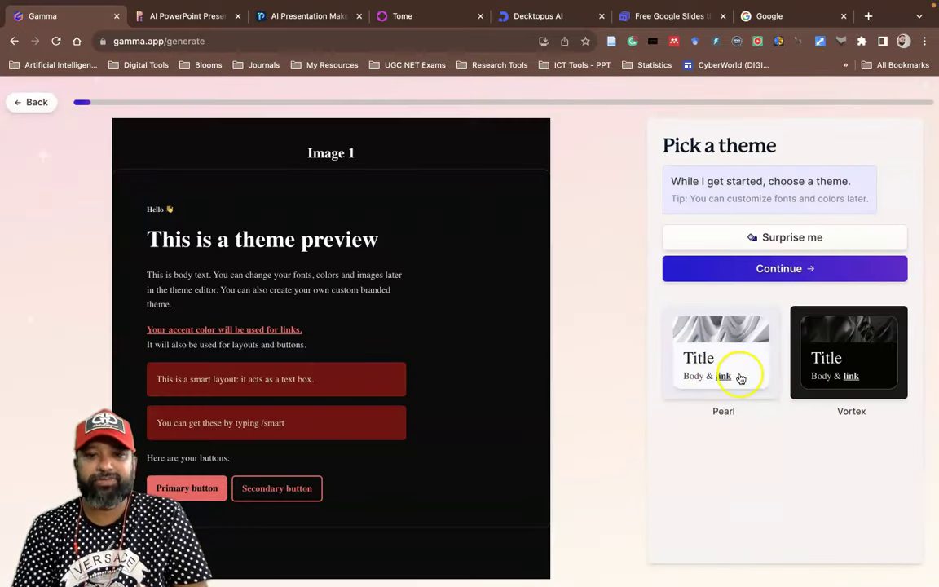
click(763, 237)
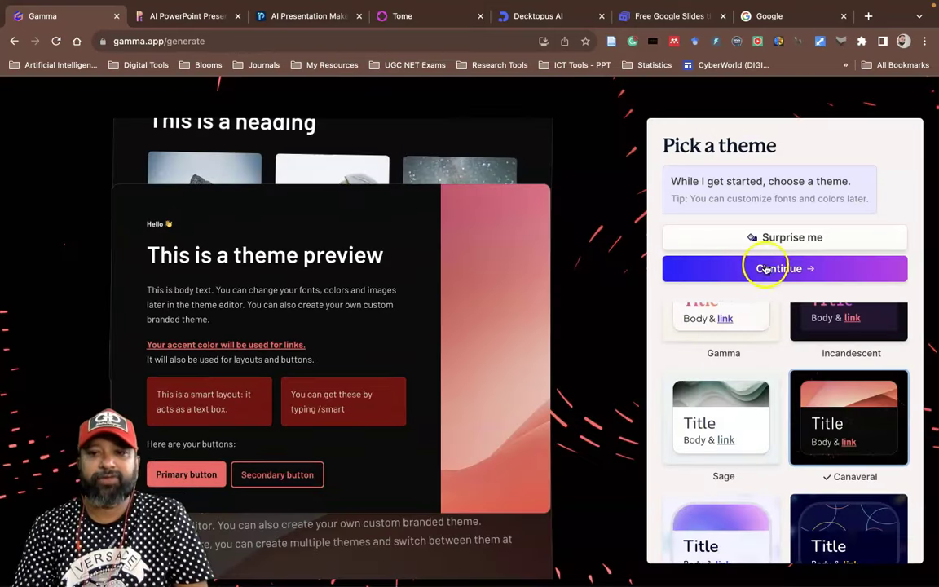
Confirm the Canaveral theme and let Gamma generate the full Gamification deck
click(767, 270)
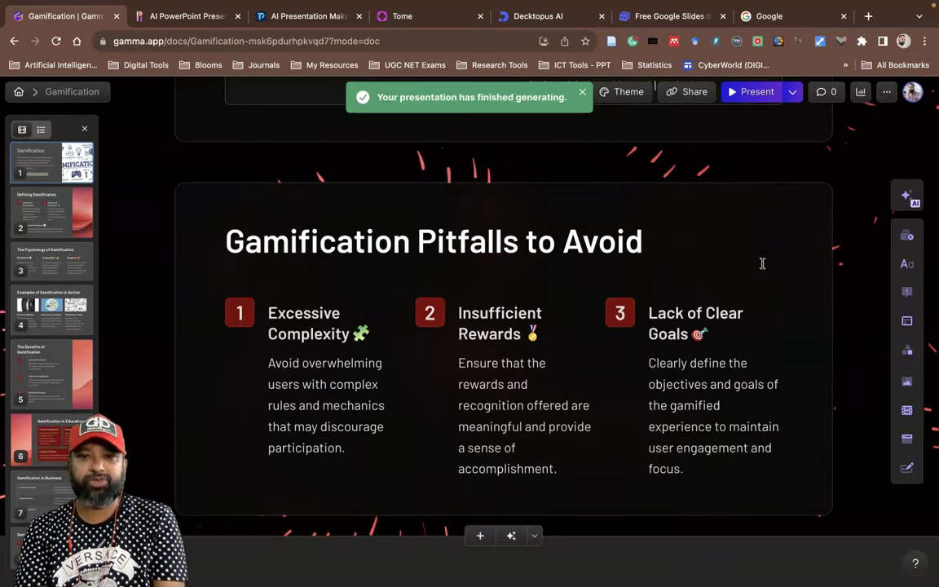
Dismiss the finished-generating banner and welcome popup, then return to the Gamification title card
click(581, 92)
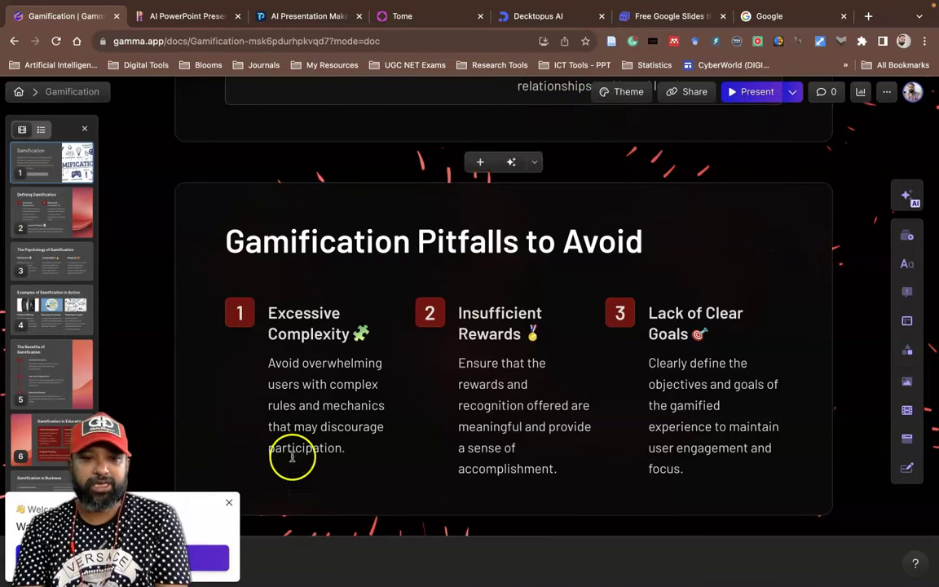
click(228, 502)
scroll(407, 350, up, 10)
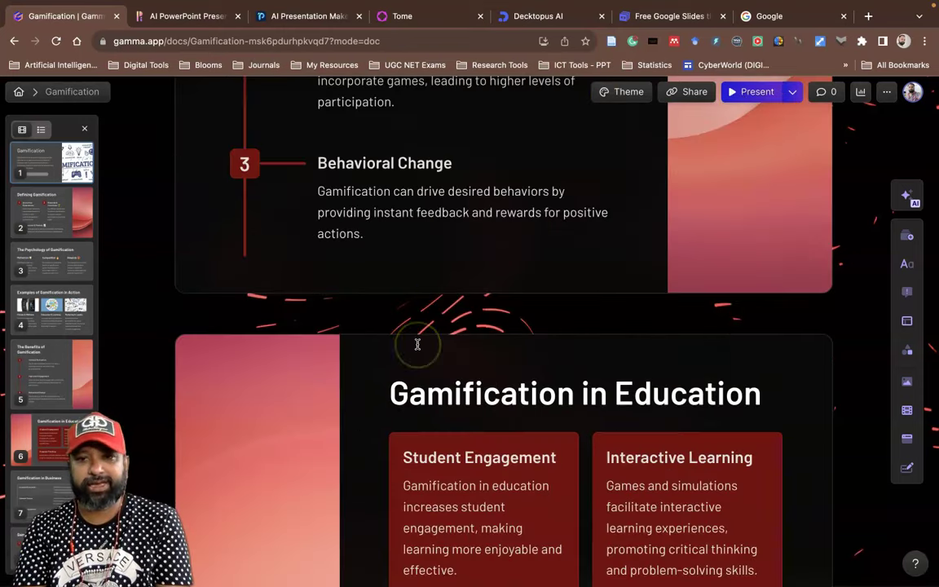
scroll(418, 344, up, 20)
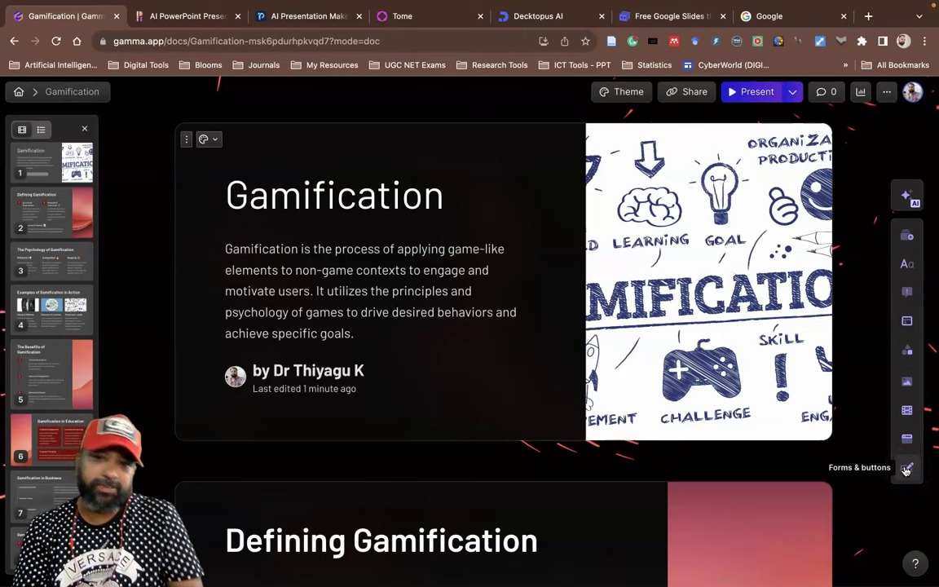
Delete the title card's description and retitle it 'Unleash your inner gamer with our gamification features!'
drag(227, 248, 441, 248)
key(BackSpace)
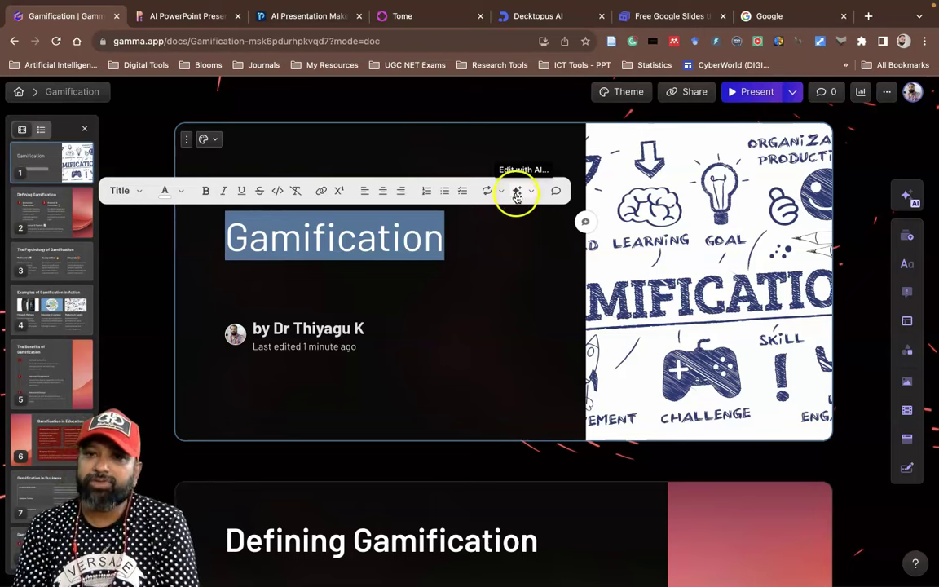
click(518, 194)
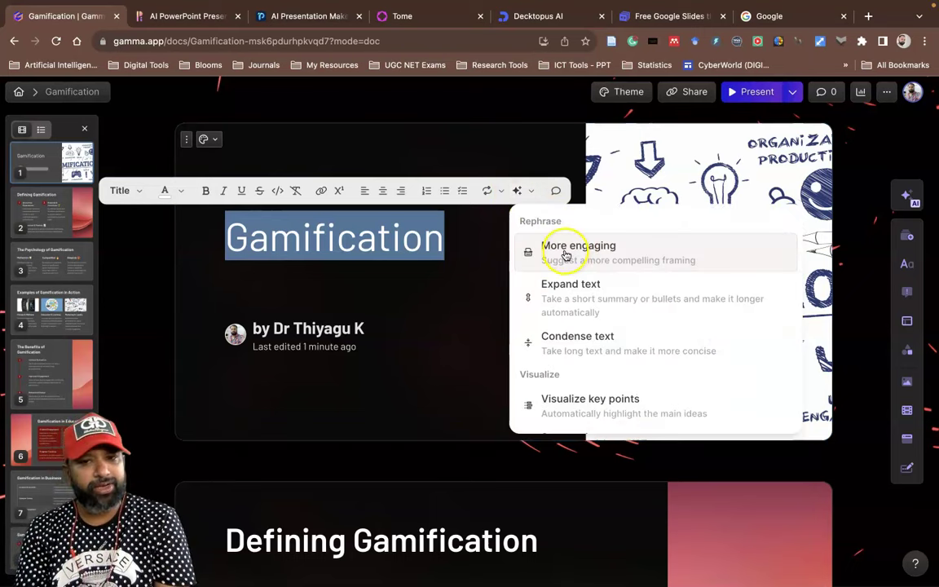
click(586, 253)
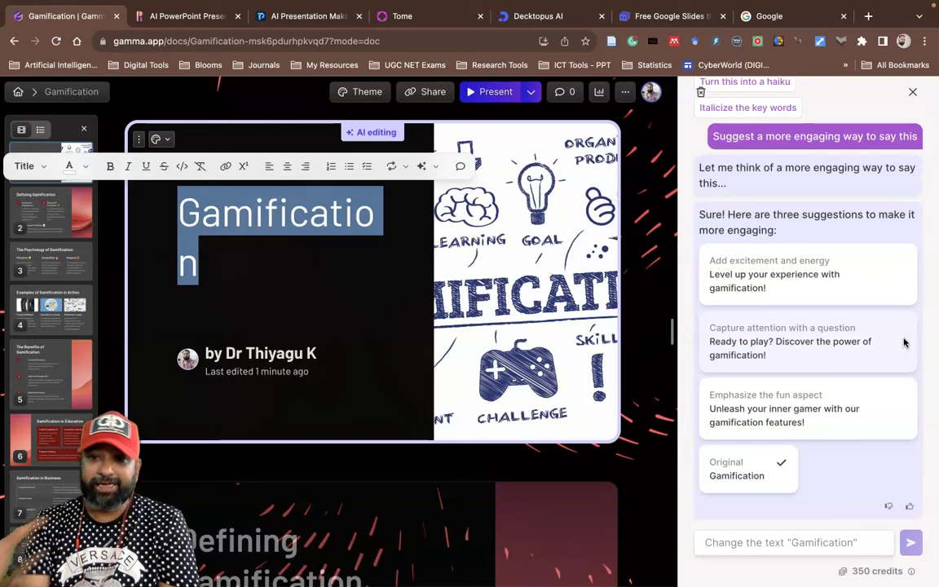
click(777, 413)
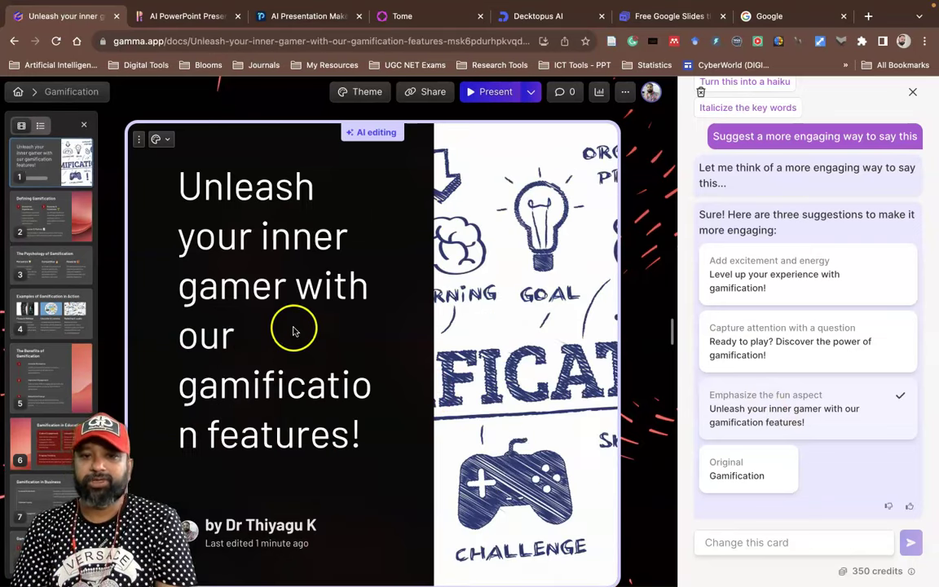
click(913, 91)
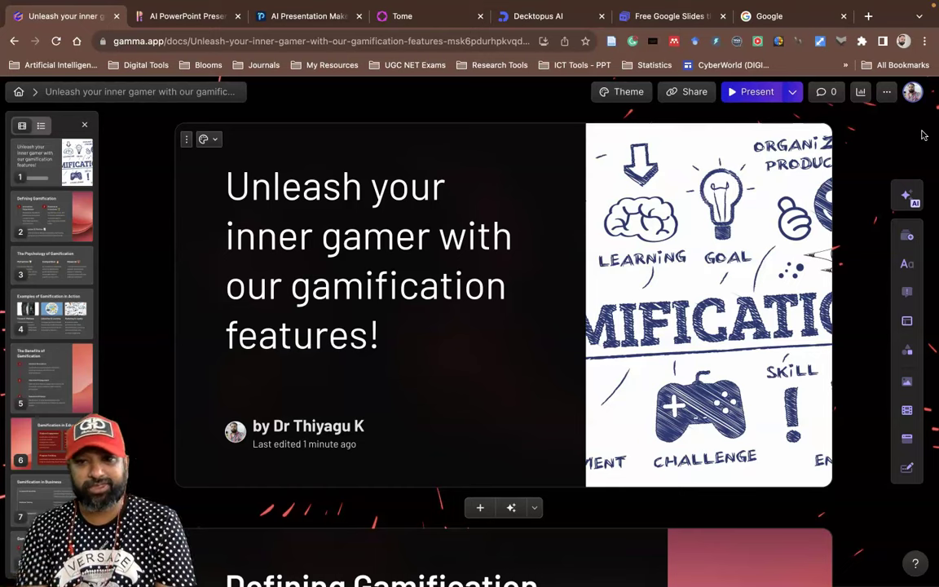
scroll(438, 285, down, 15)
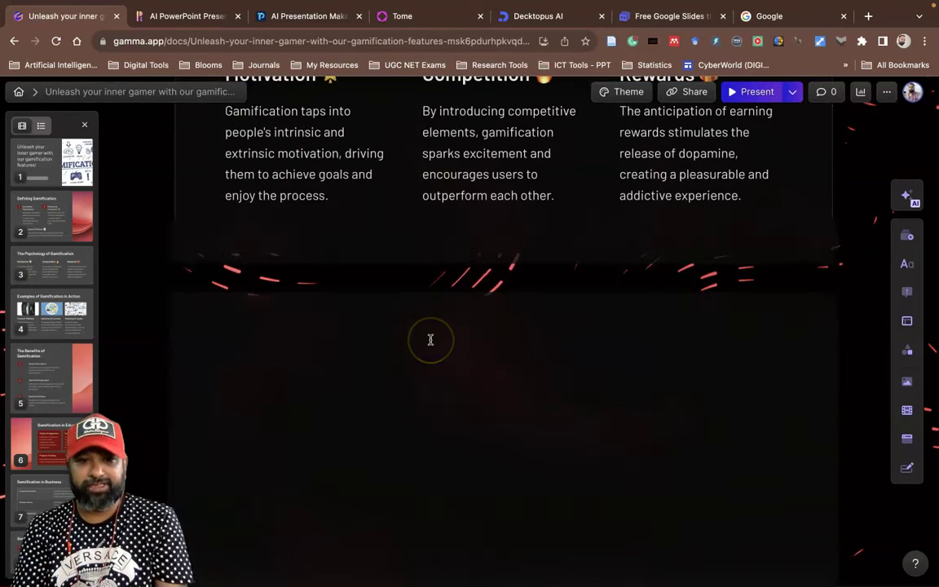
scroll(430, 339, up, 10)
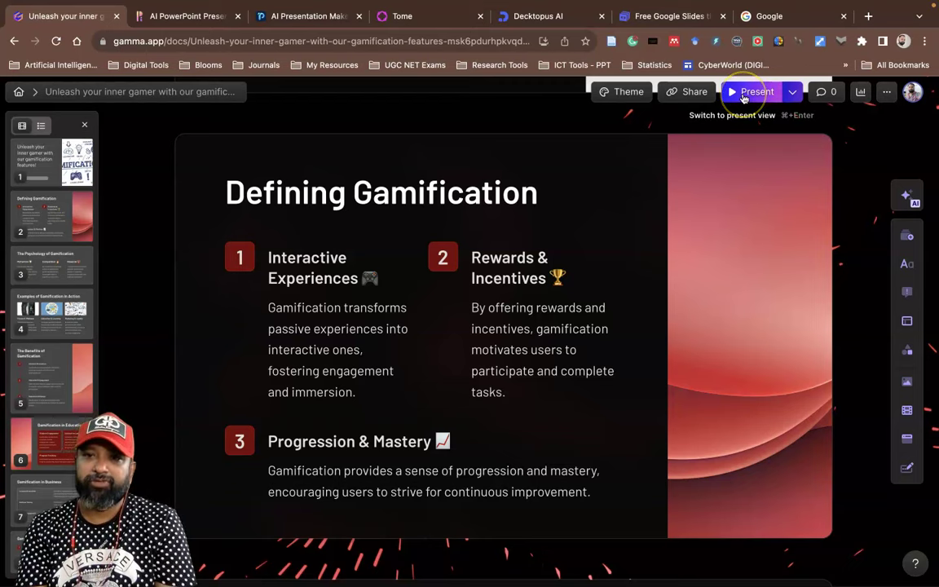
click(744, 93)
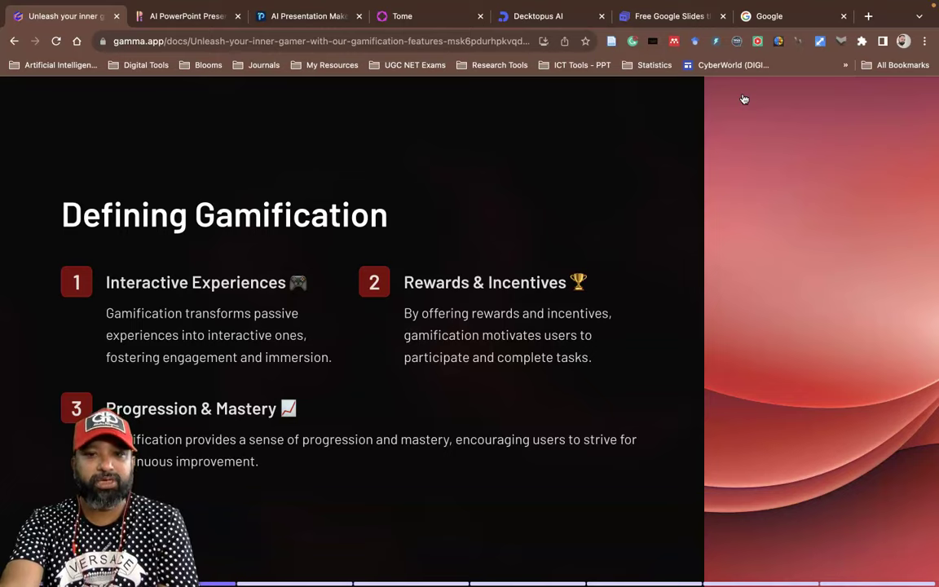
key(Right)
key(Right)
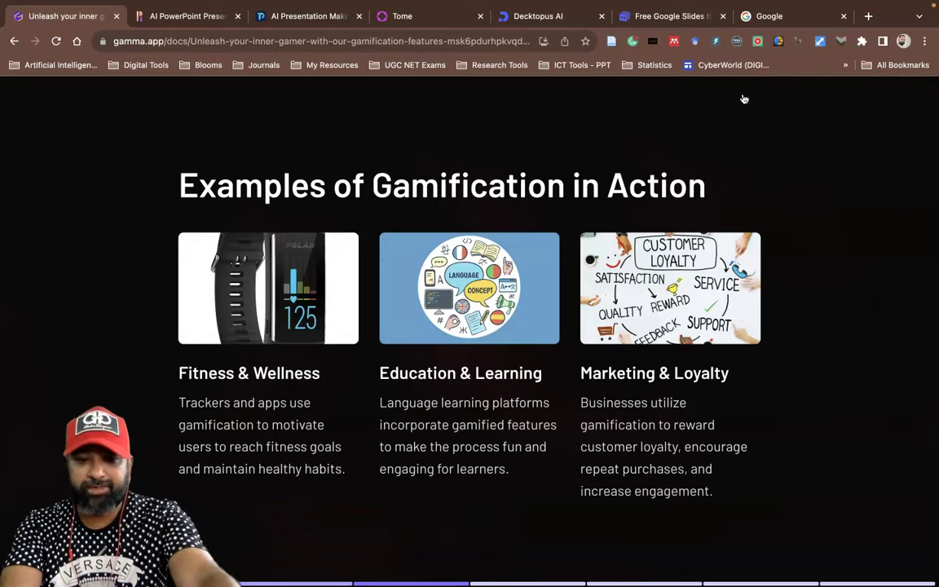
key(Escape)
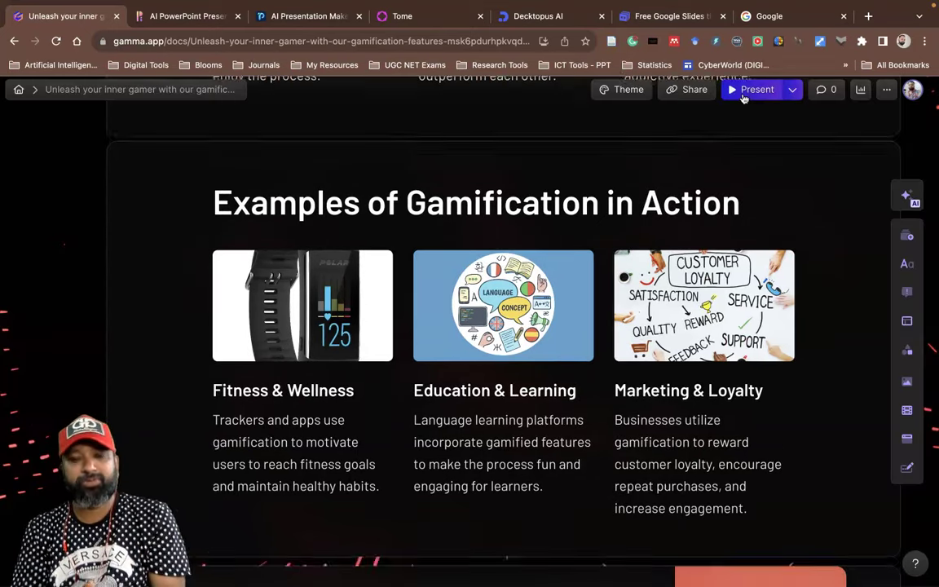
scroll(733, 135, up, 6)
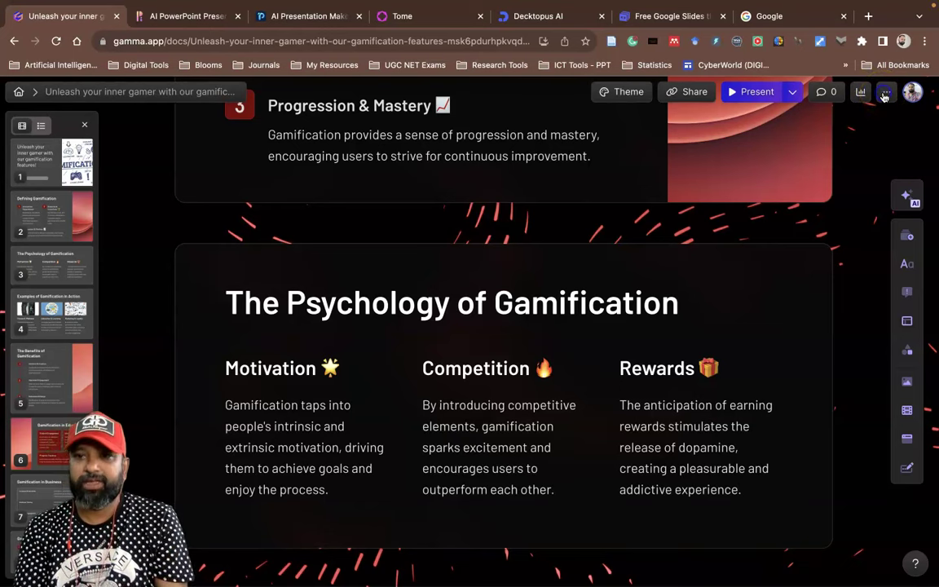
click(885, 95)
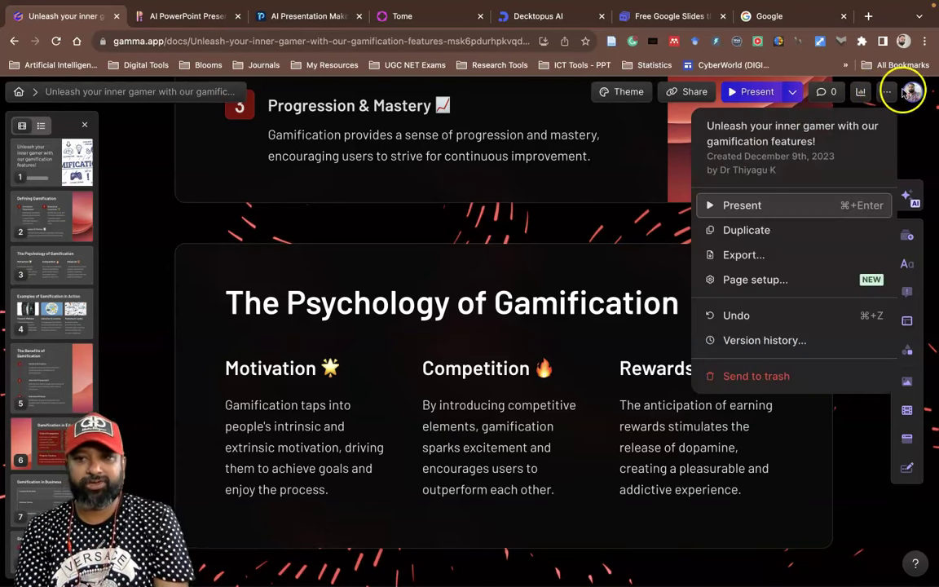
click(755, 258)
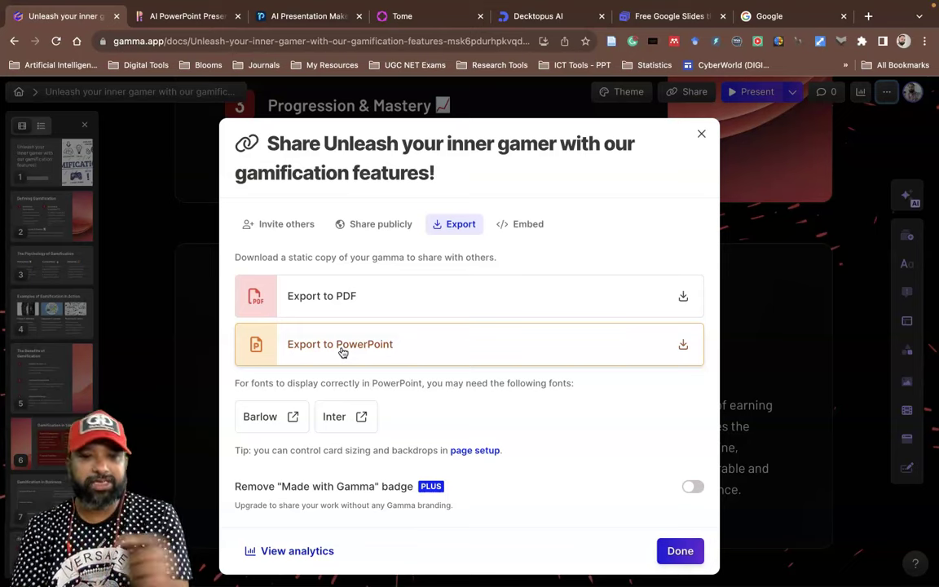
click(702, 134)
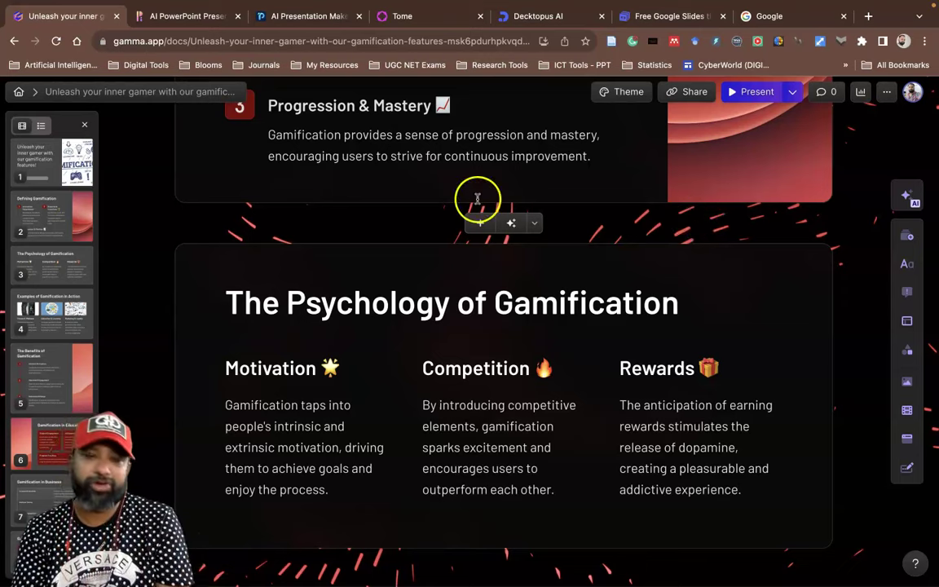
scroll(479, 204, down, 1)
scroll(352, 203, up, 3)
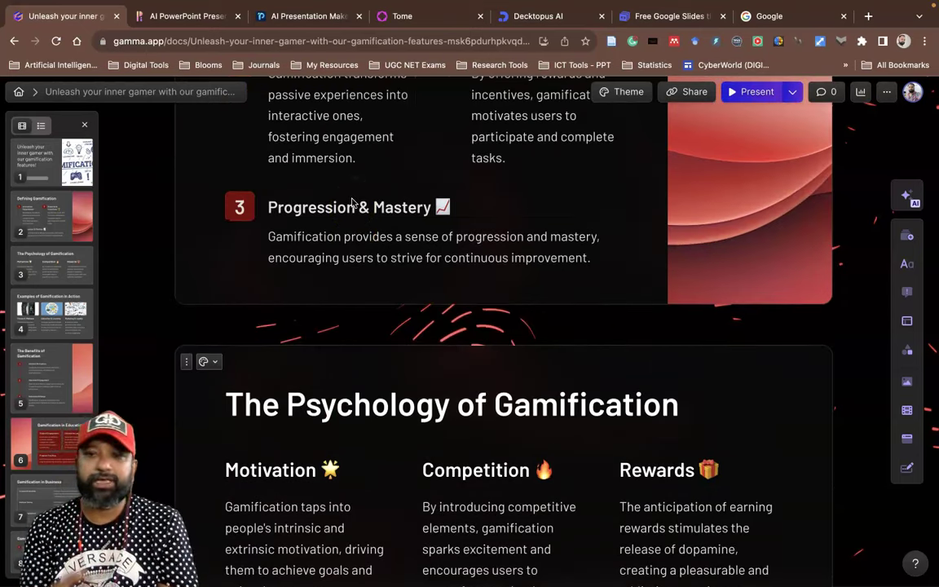
In SlidesPilot, go from the workspace to the Create with AI page
click(164, 16)
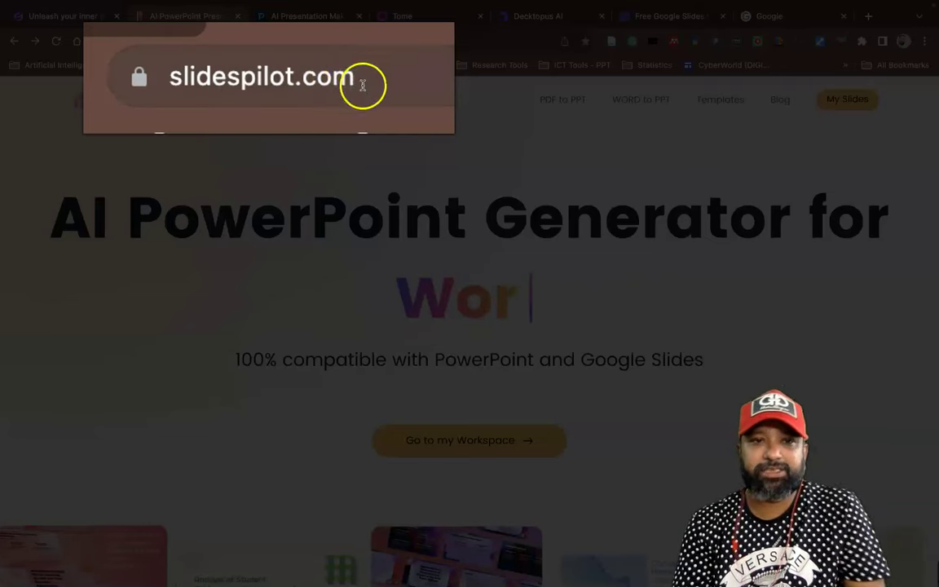
drag(178, 41, 125, 50)
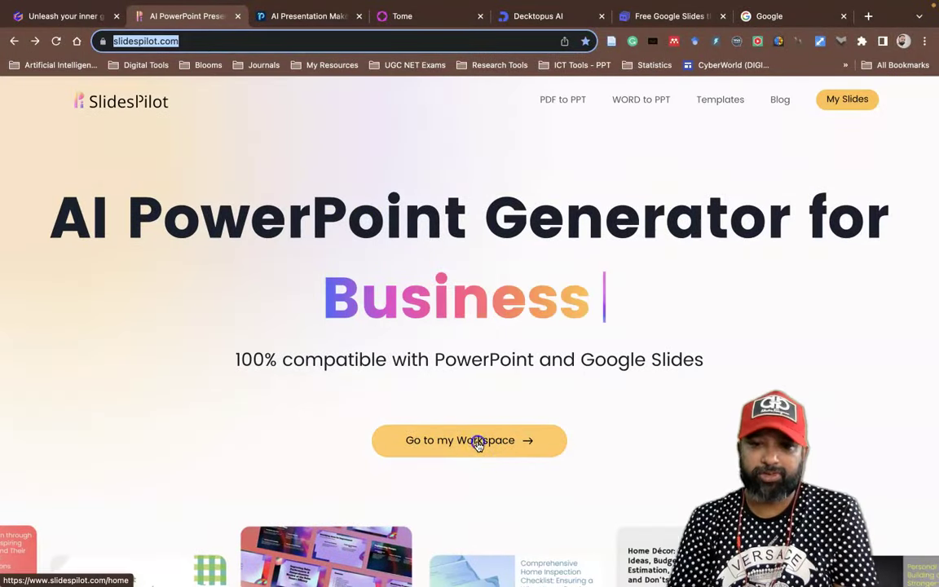
click(477, 442)
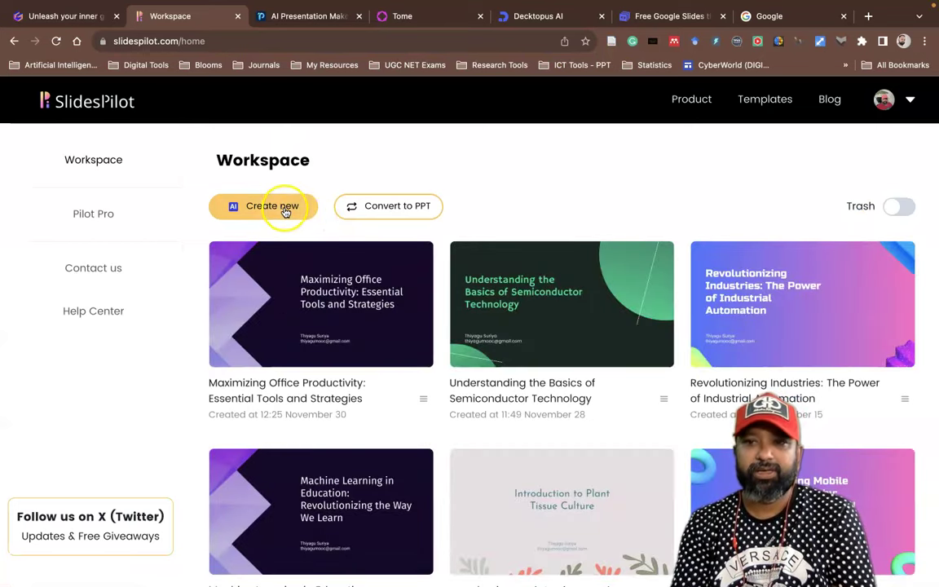
click(284, 211)
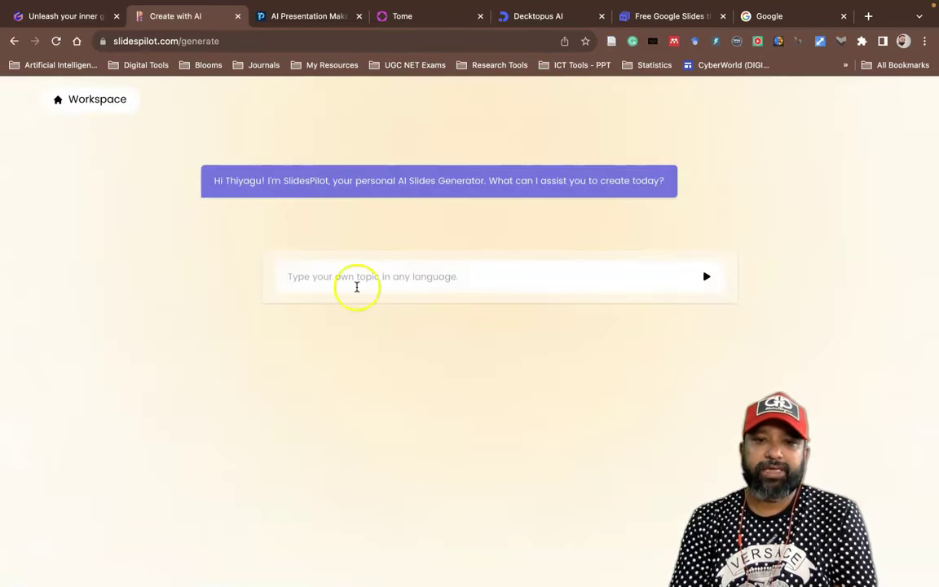
Generate an eight-slide SlidesPilot outline on 'microlearning'
click(337, 279)
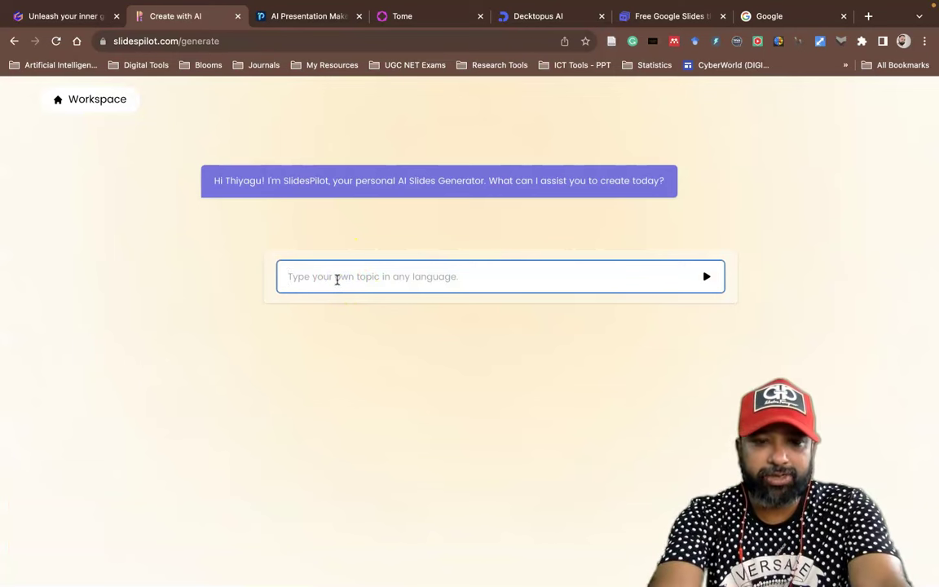
text(microlearning)
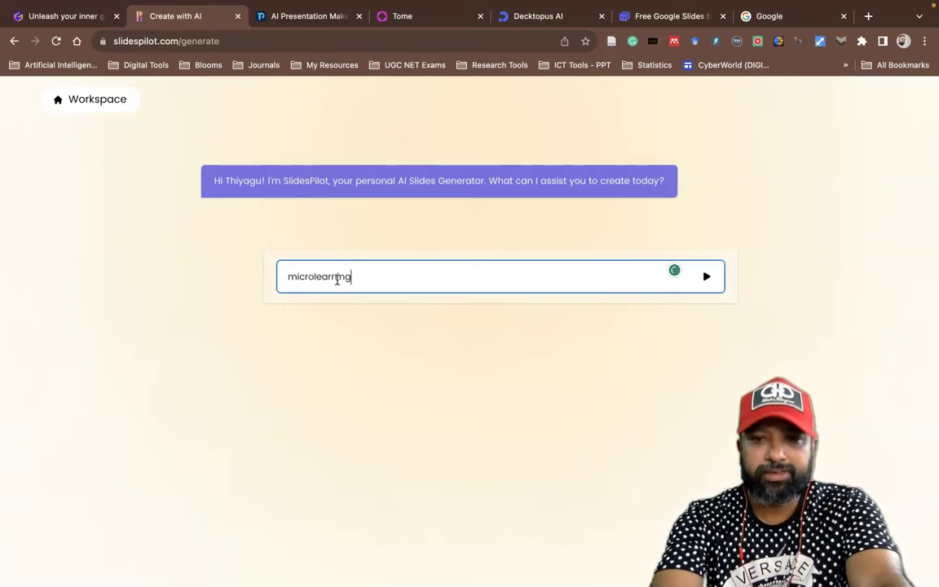
key(Return)
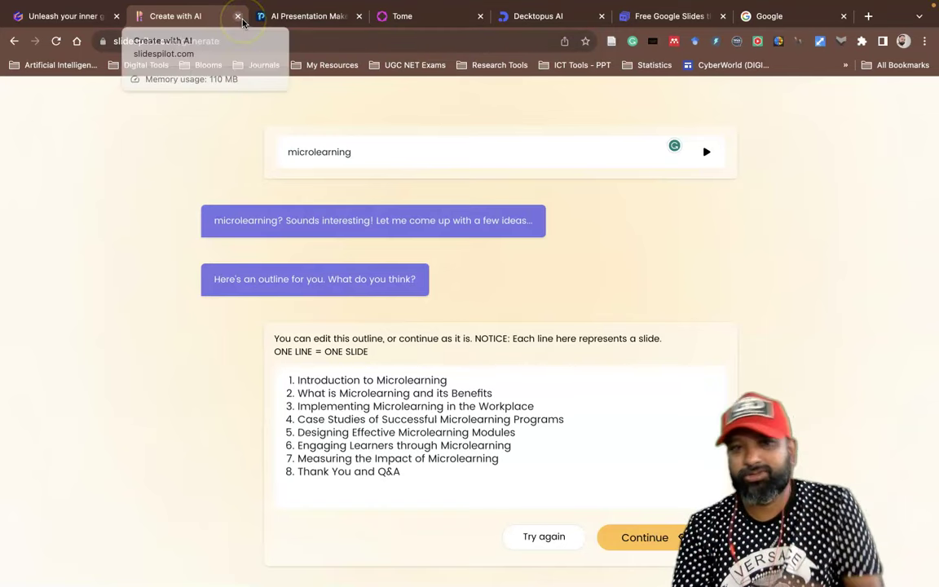
Return to the SlidesPilot workspace of saved presentations
click(57, 41)
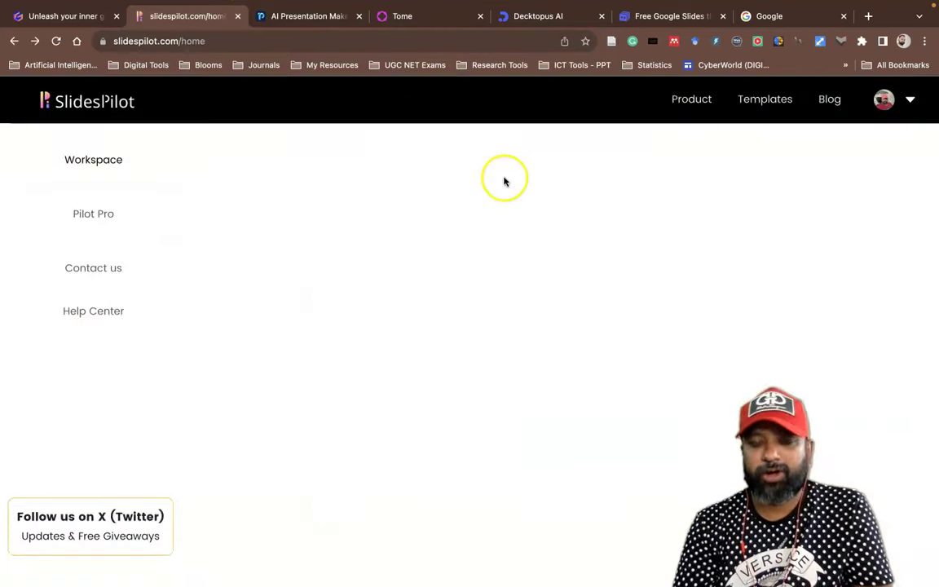
scroll(478, 287, down, 1)
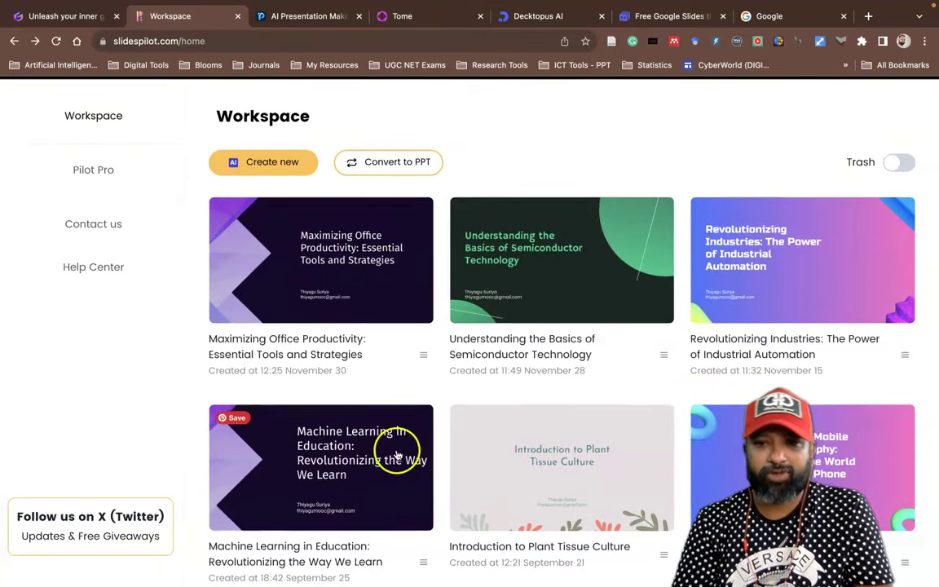
click(286, 20)
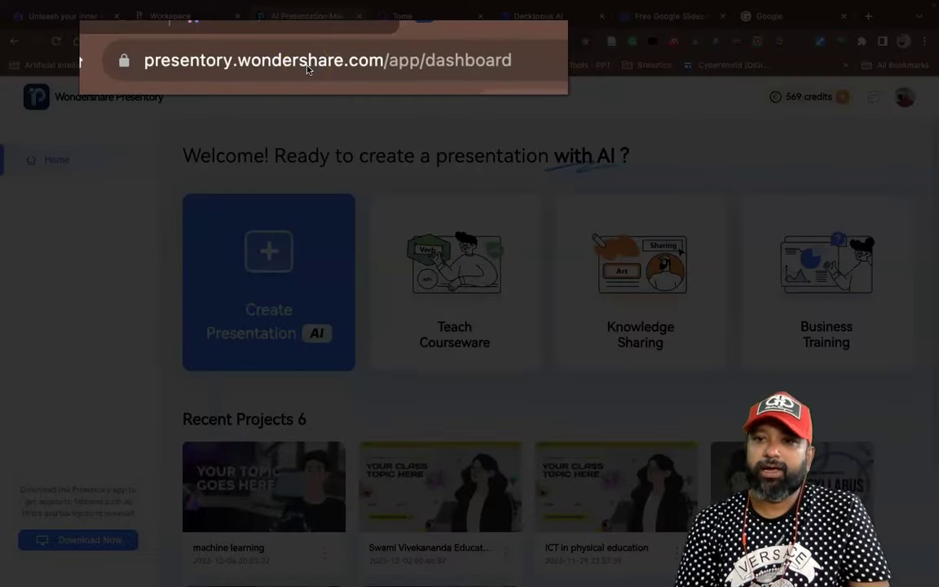
In Presentory, open the Create Presentation AI generator and focus its topic field
scroll(503, 248, down, 3)
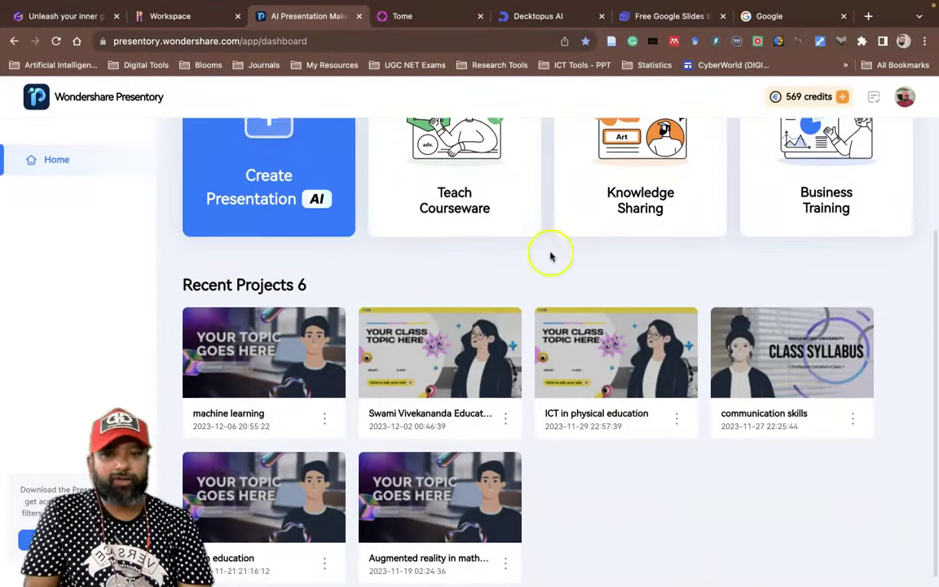
scroll(550, 257, up, 1)
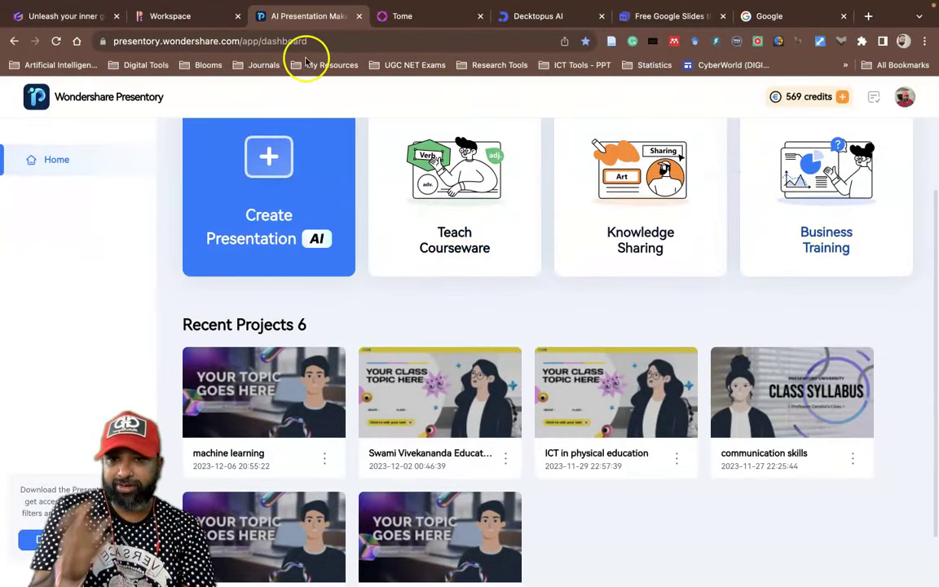
drag(112, 41, 220, 43)
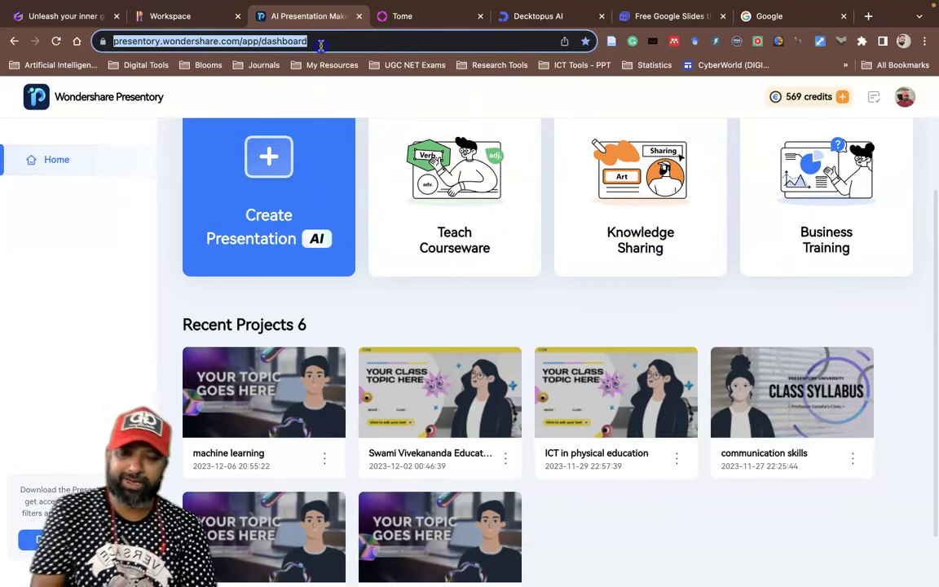
click(277, 186)
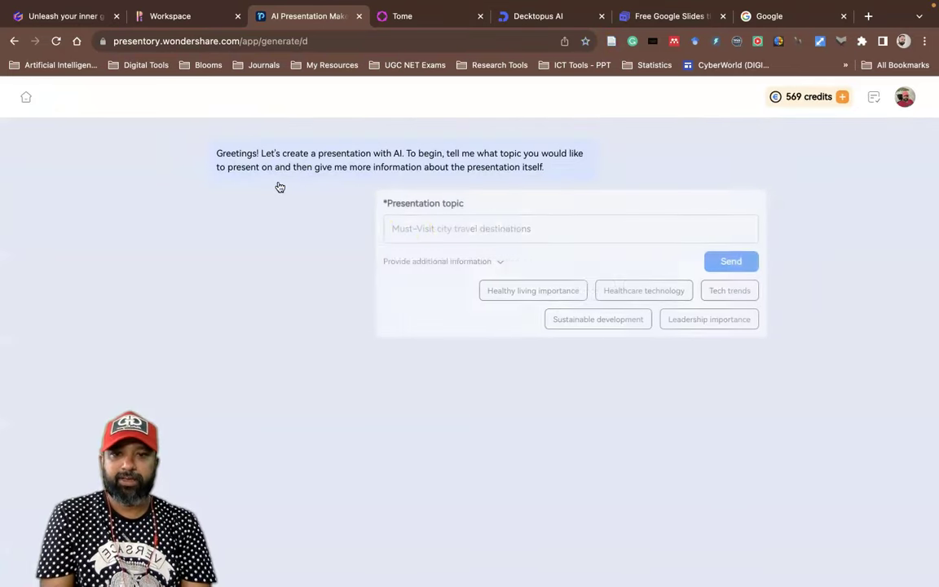
click(390, 232)
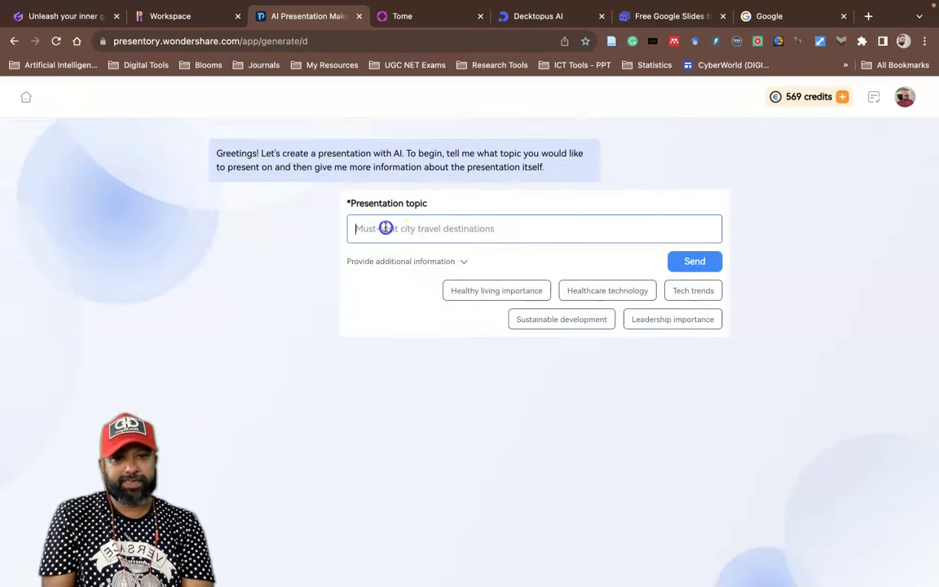
Generate a ten-point 'microteaching' outline in Presentory and finalize it
text(microteaching)
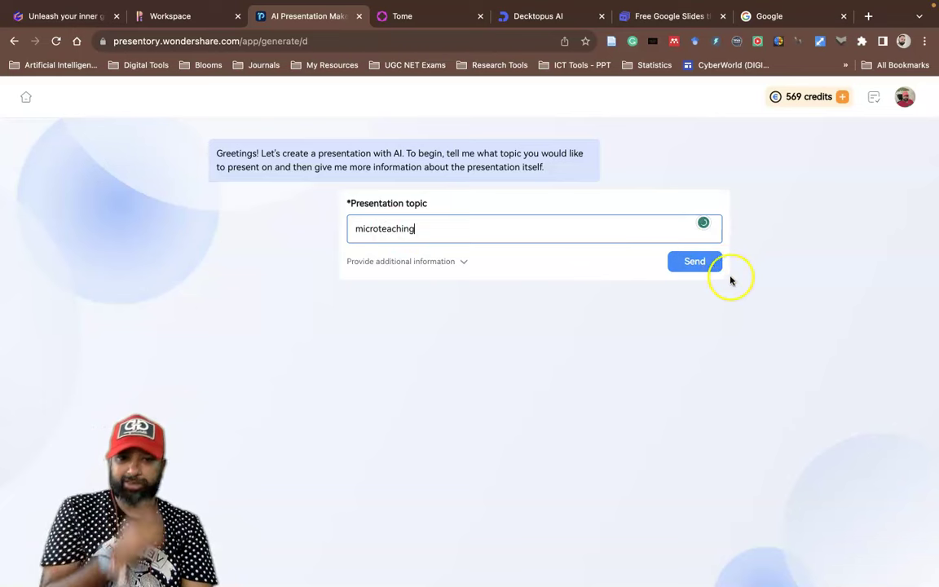
click(683, 267)
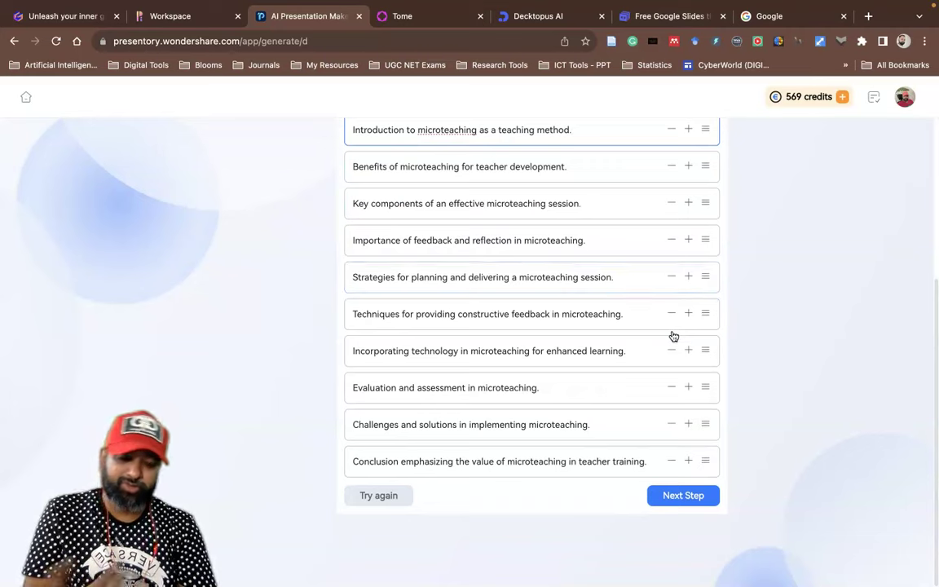
click(689, 499)
click(816, 423)
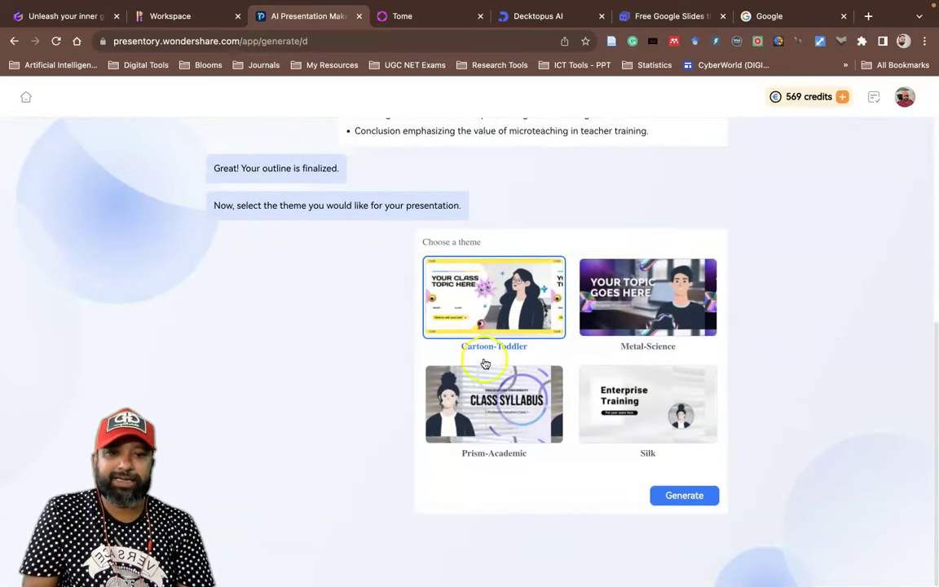
Generate the microteaching presentation in the Cartoon-Toddler theme
click(500, 305)
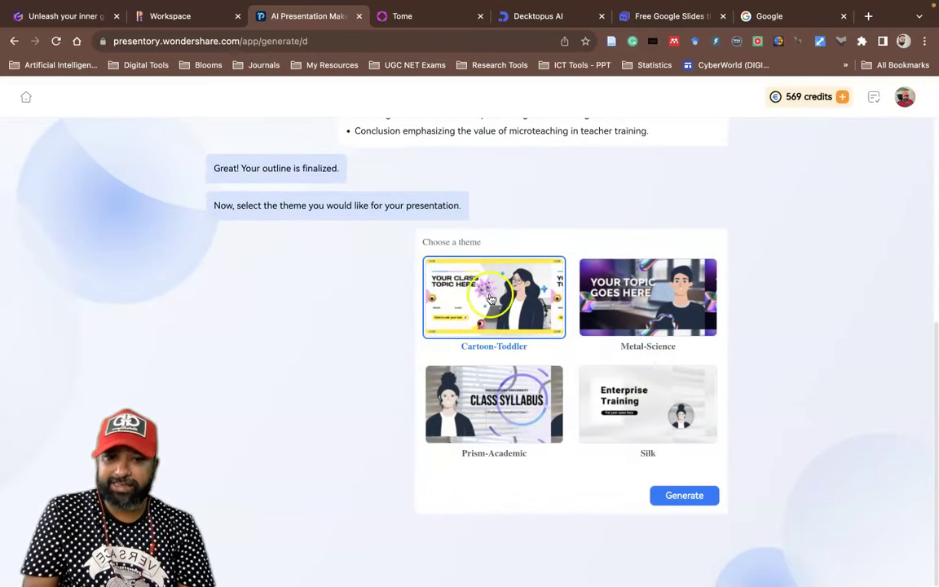
click(692, 497)
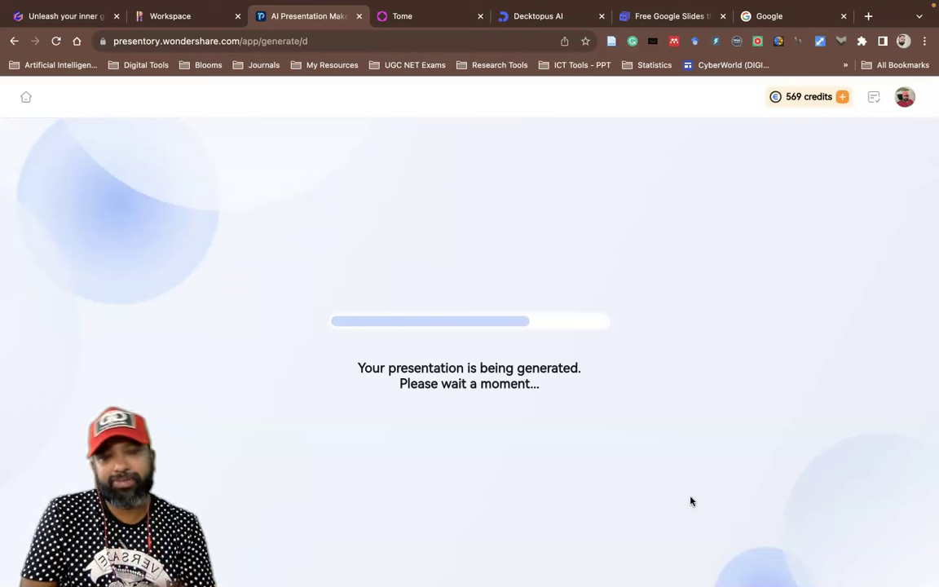
click(726, 488)
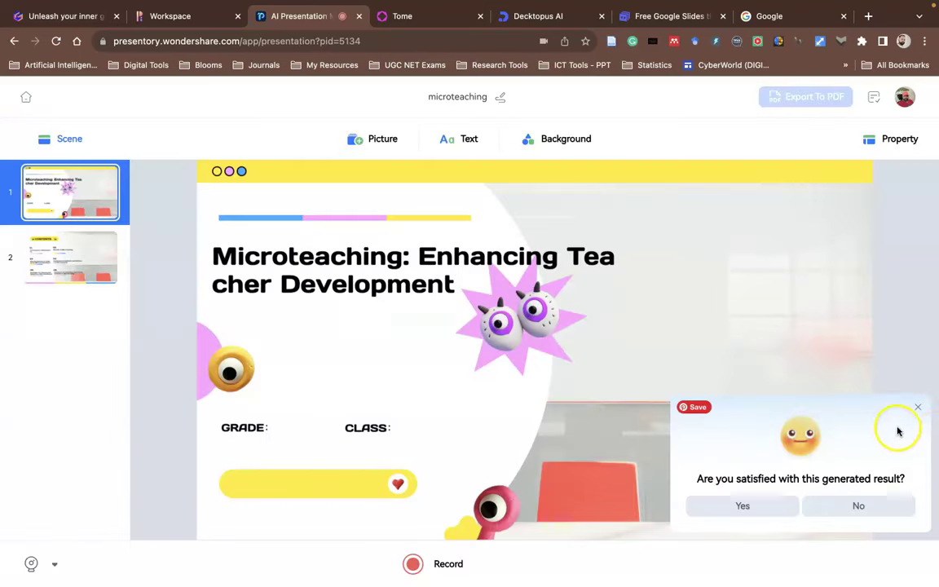
Dismiss the satisfaction prompt and review the contents, Introduction and Benefits of Microteaching slides
click(916, 406)
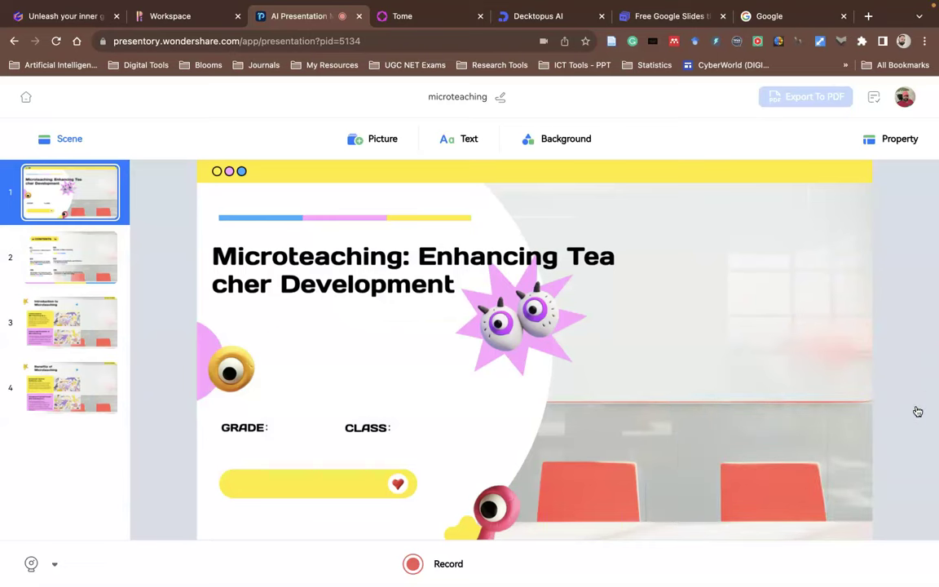
click(703, 389)
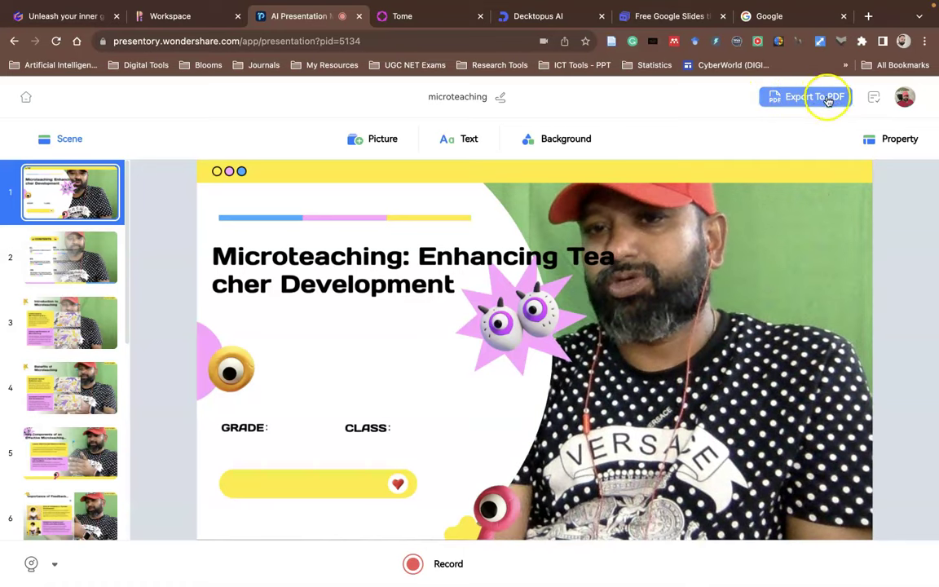
click(72, 248)
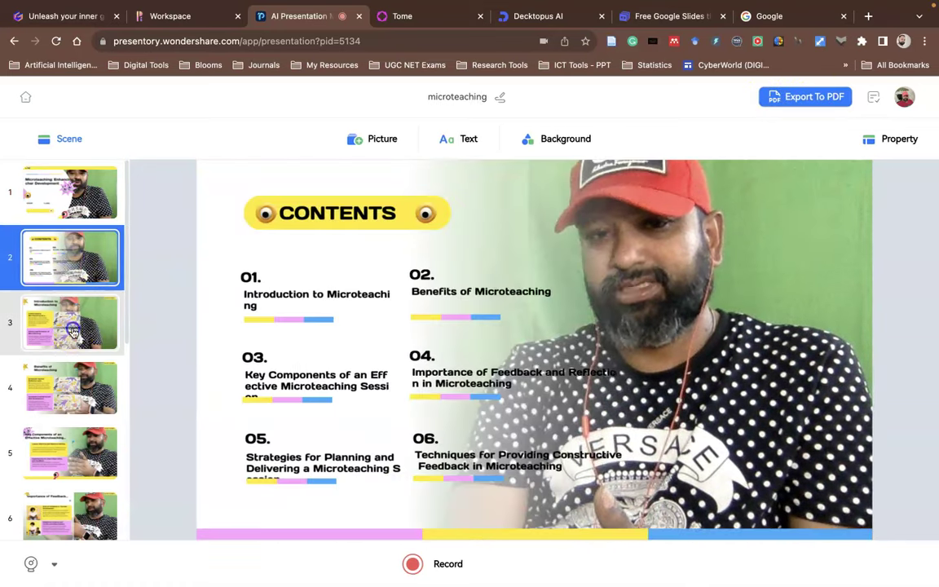
click(65, 310)
click(63, 398)
Review slides 5–7 on key components, feedback and planning strategies, then move to Tome
scroll(59, 366, down, 3)
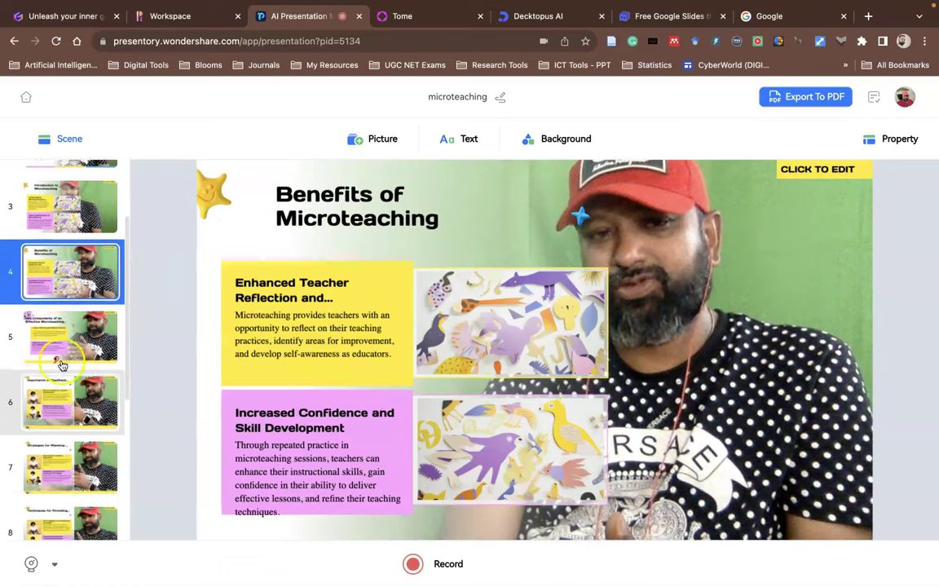
click(65, 327)
click(55, 403)
click(53, 452)
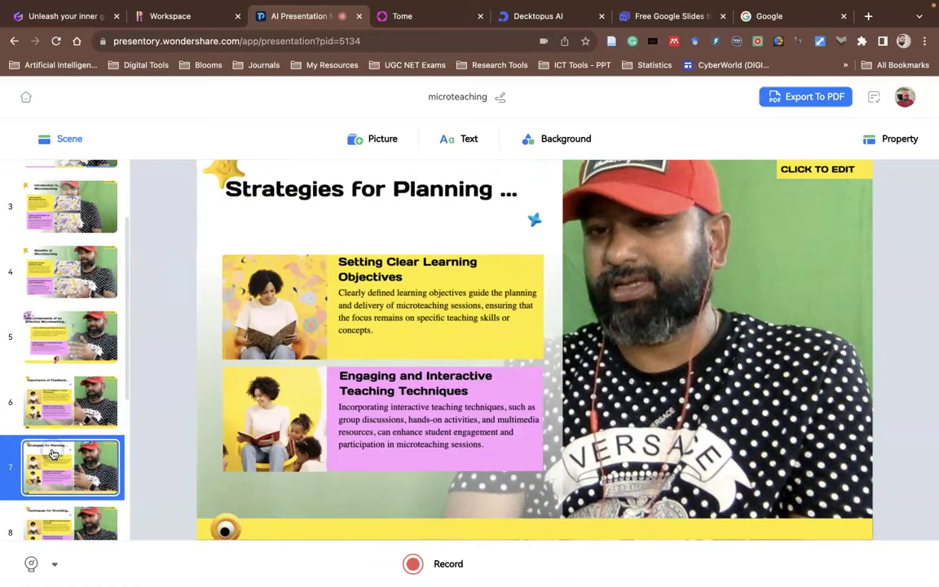
scroll(52, 454, down, 2)
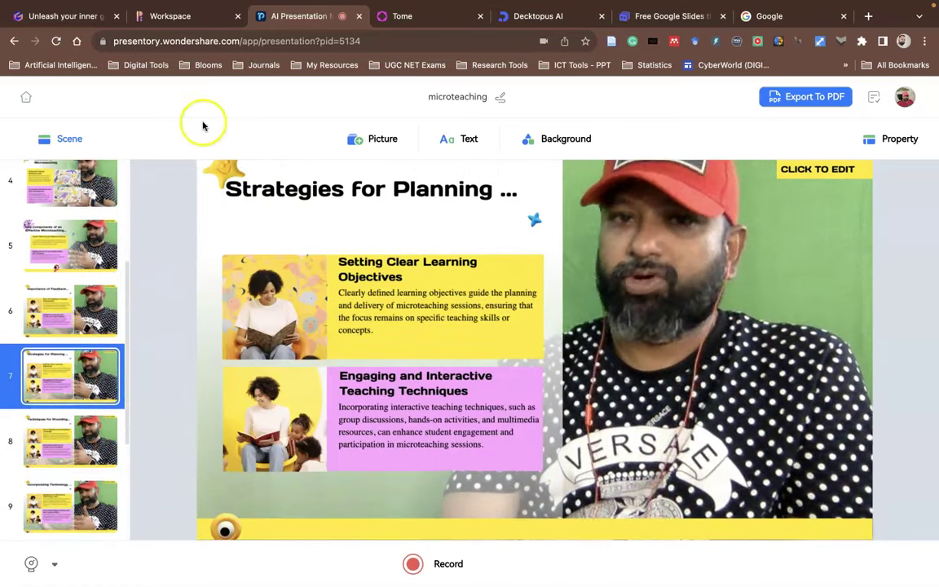
click(391, 17)
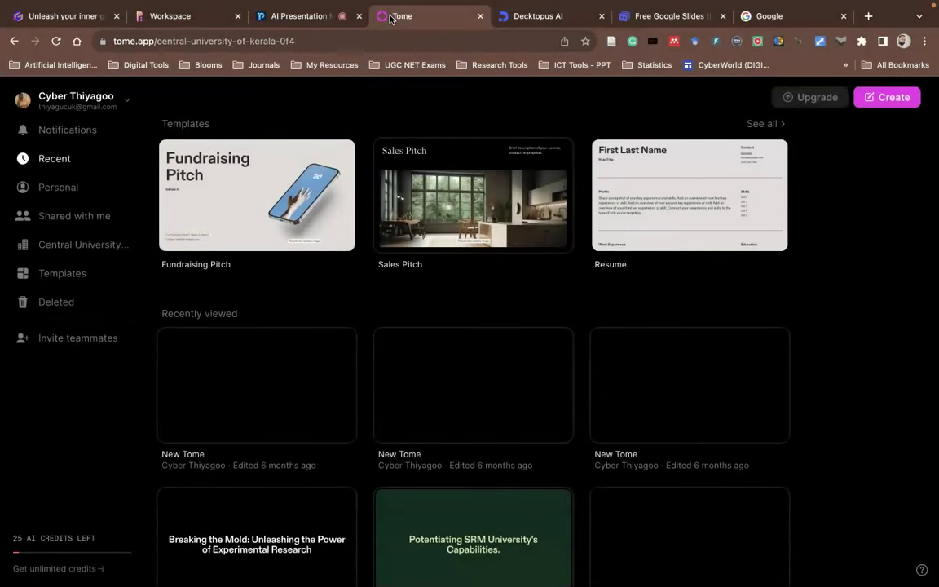
Start a Document to presentation tome in Tome, then return to the dashboard
click(887, 98)
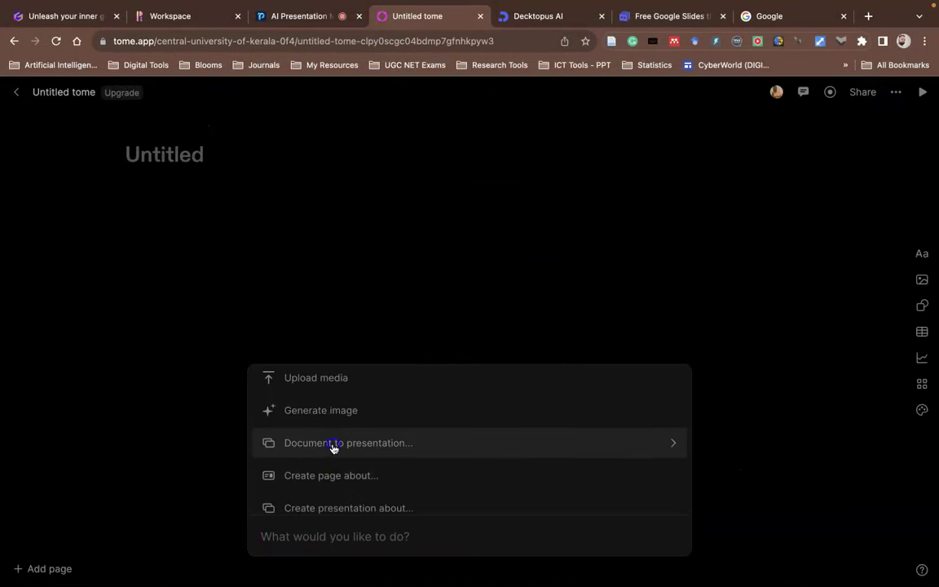
click(333, 447)
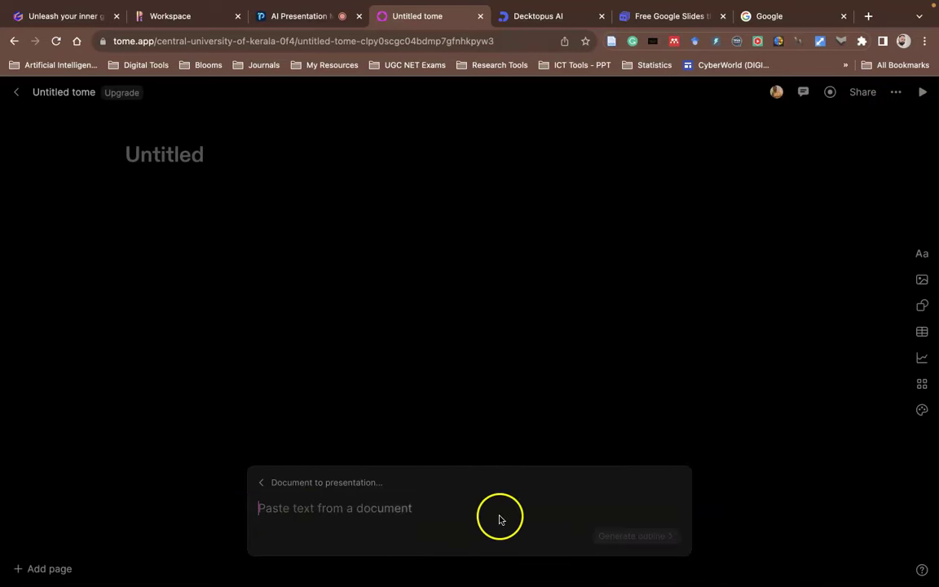
click(16, 92)
Open the Breaking the Mold tome and view page 6, Conducting an Experimental Study
scroll(490, 326, down, 1)
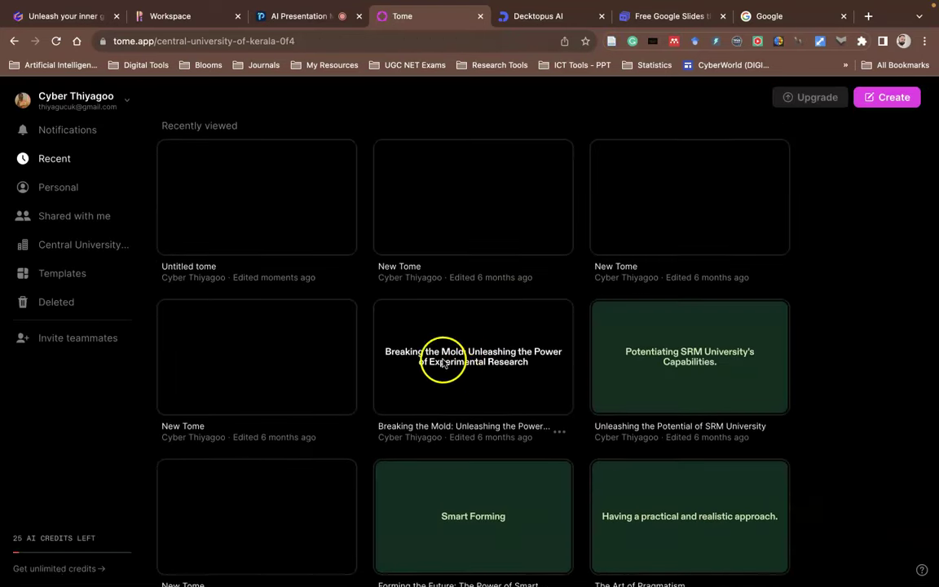
scroll(571, 343, down, 1)
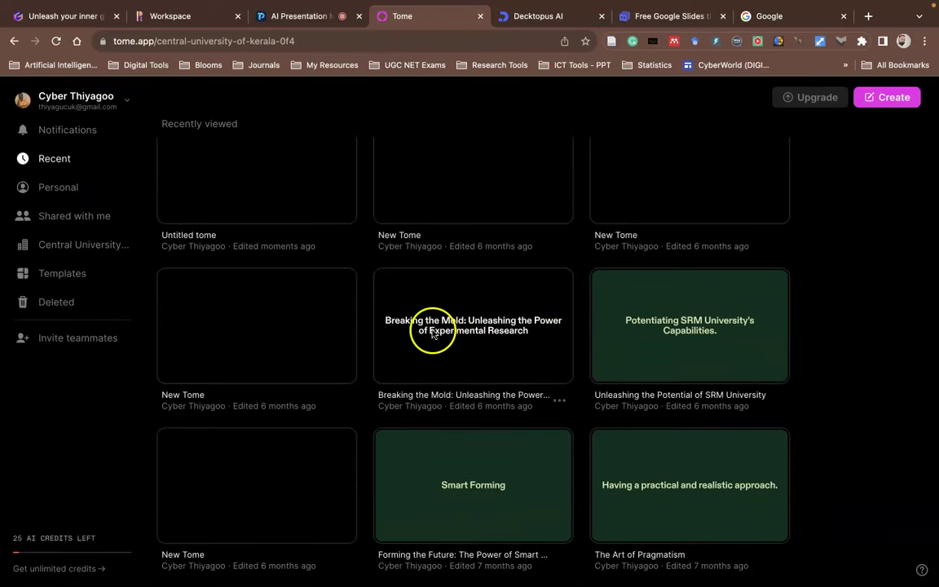
click(516, 353)
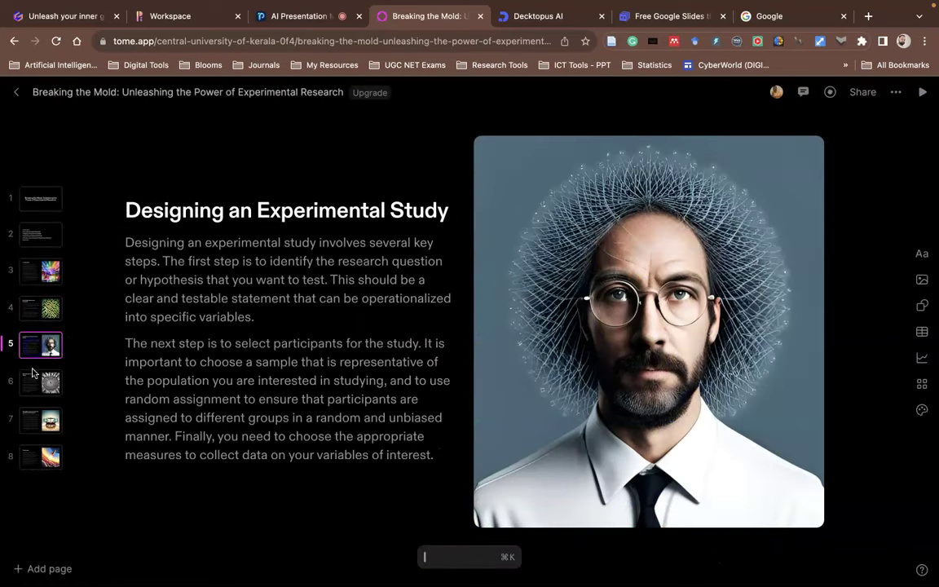
click(33, 377)
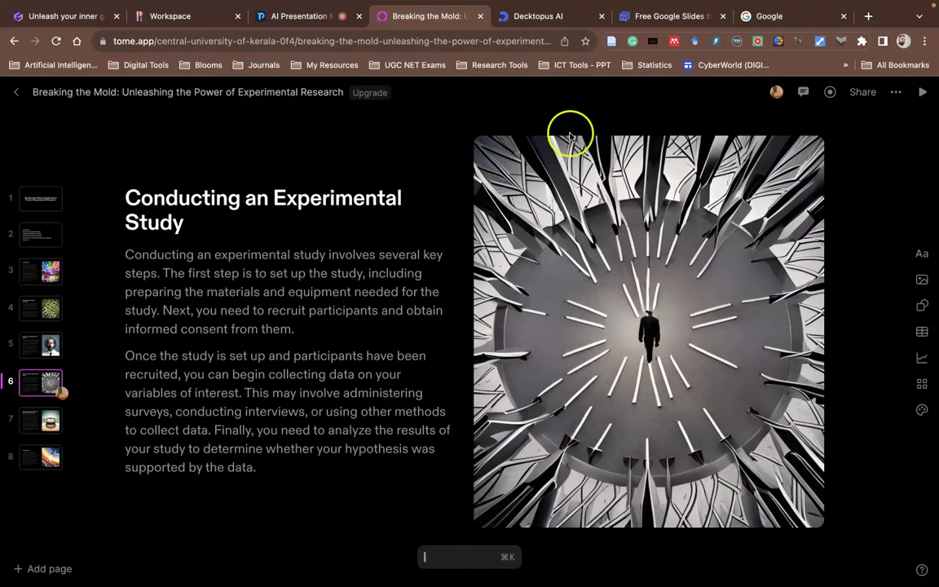
In Decktopus, submit 'artificial intelligence in education' as the presentation title
click(521, 24)
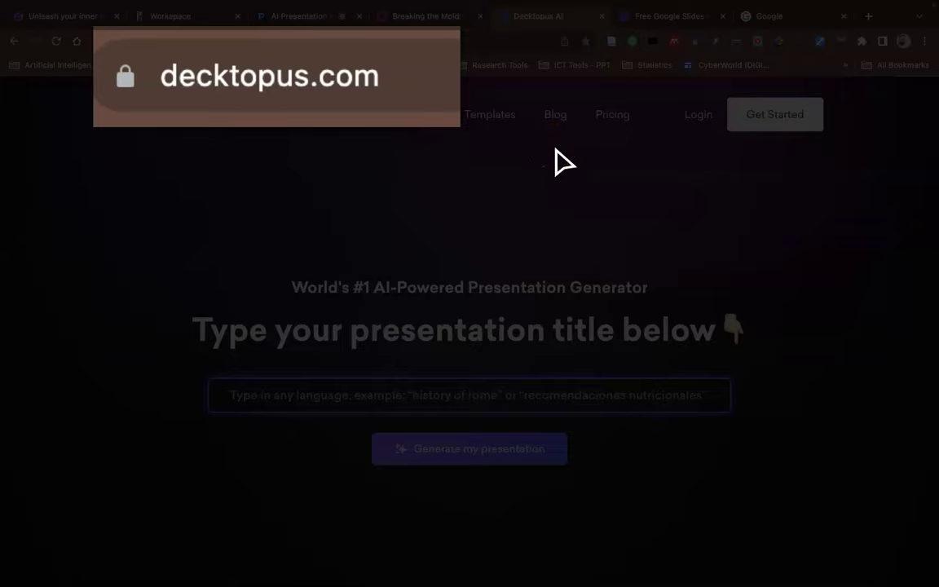
click(123, 41)
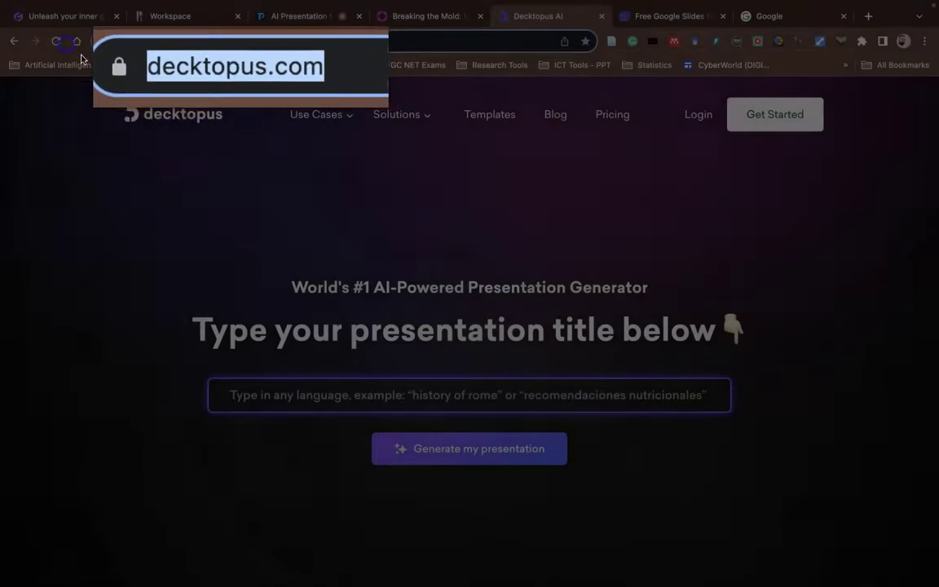
click(295, 389)
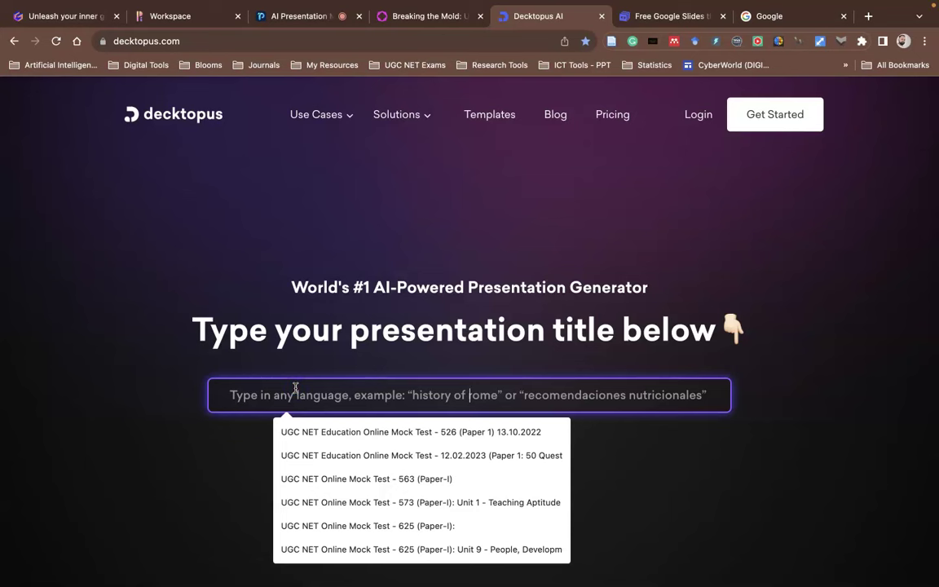
text(artifici)
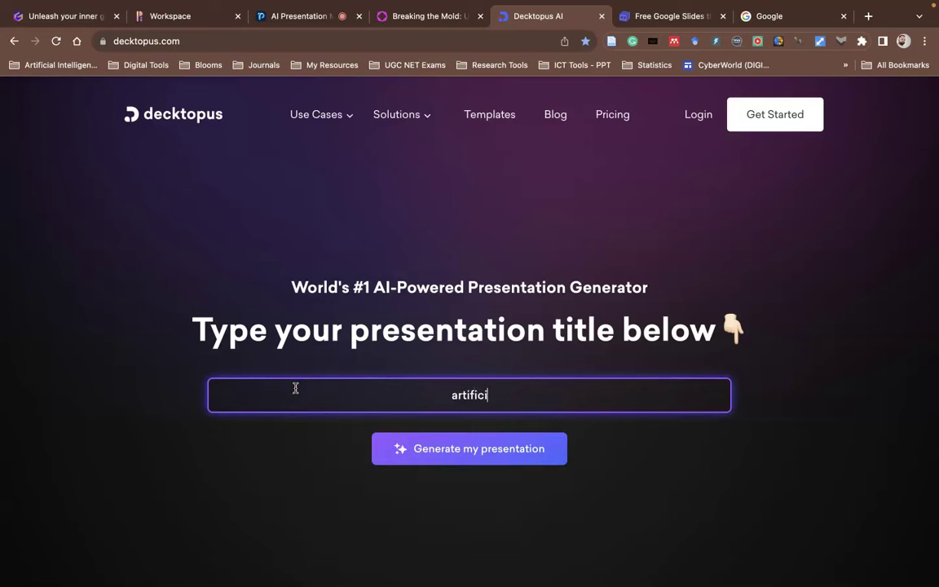
text(al intellig)
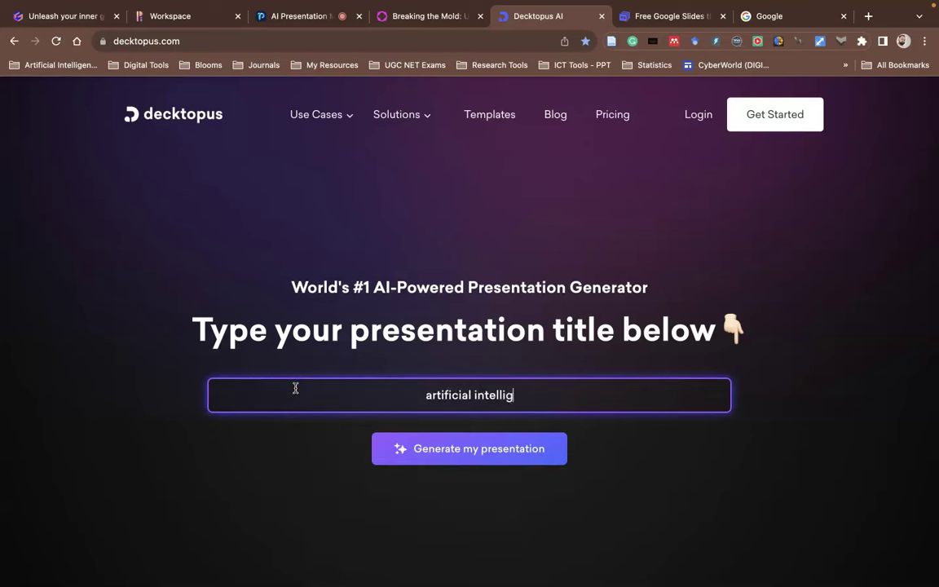
text(ence in ed)
text(ucation)
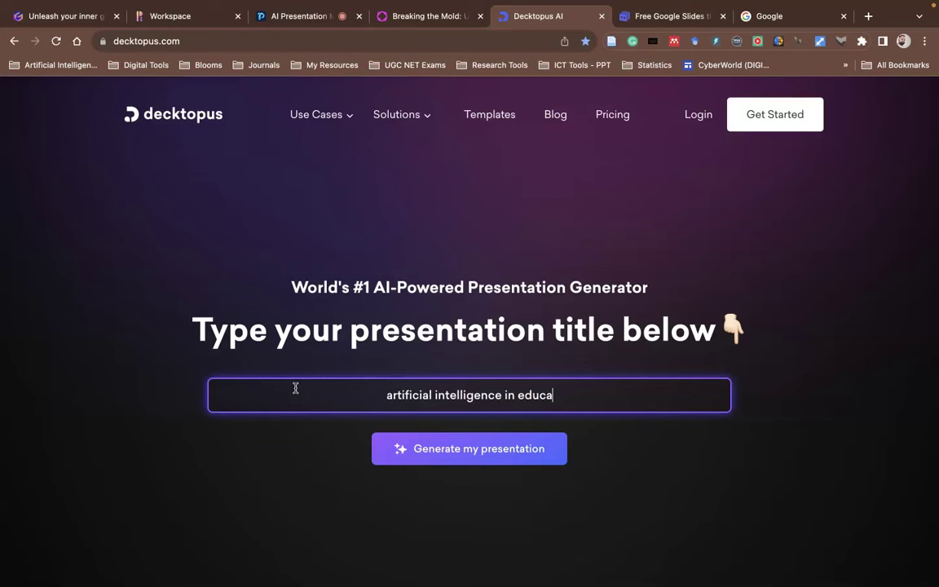
click(424, 452)
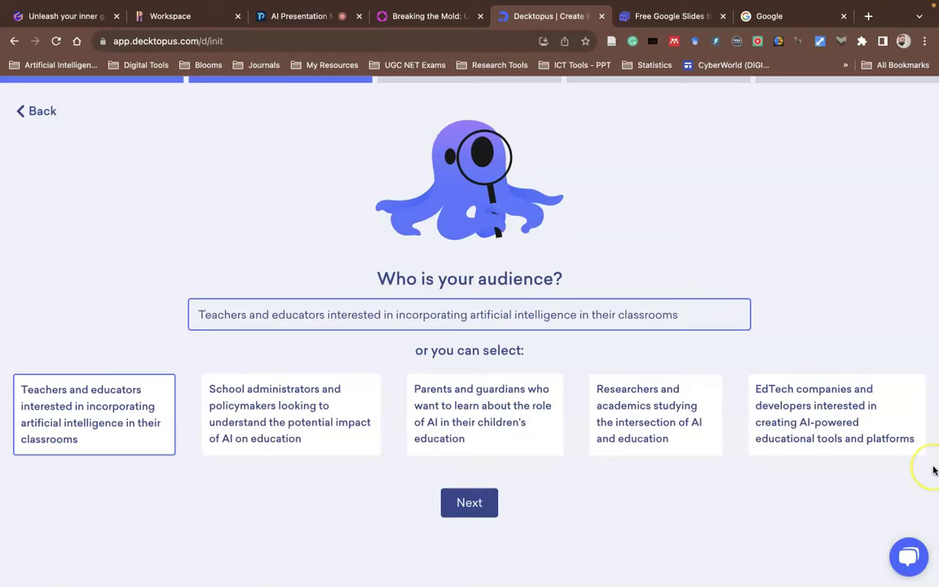
Accept the teachers and educators audience and the aim of educating teachers about AI
triple_click(354, 313)
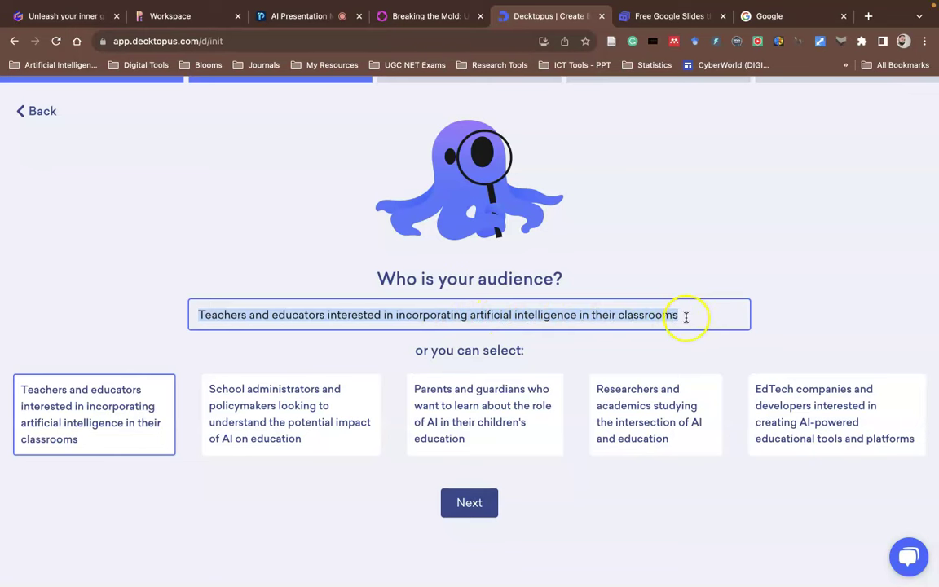
click(471, 507)
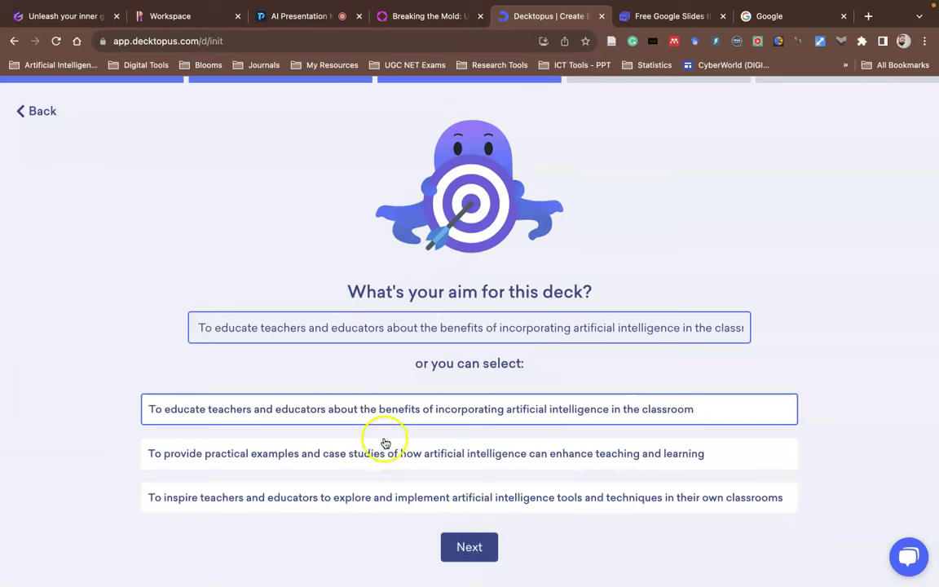
click(469, 548)
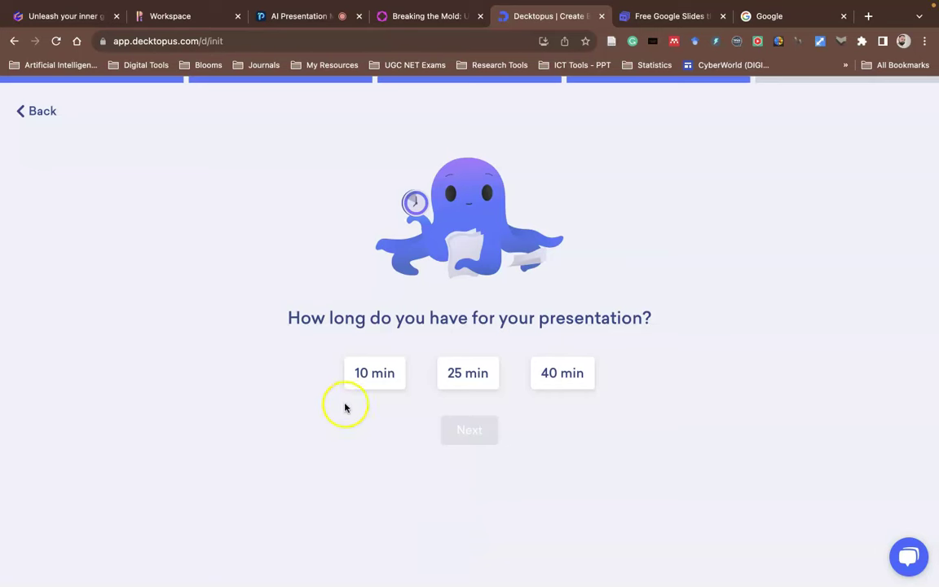
Choose a 10-minute length and the Creative template, then generate the presentation
click(372, 373)
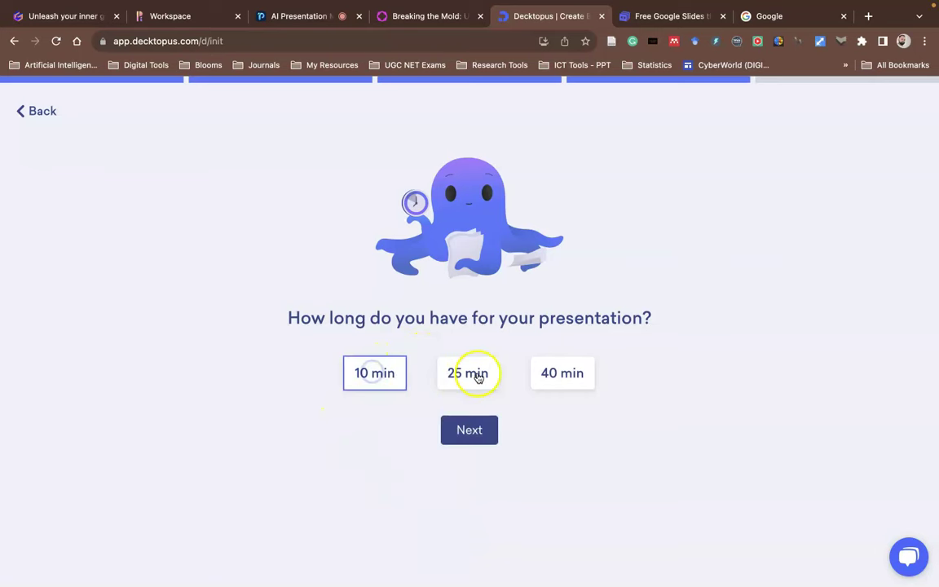
click(479, 437)
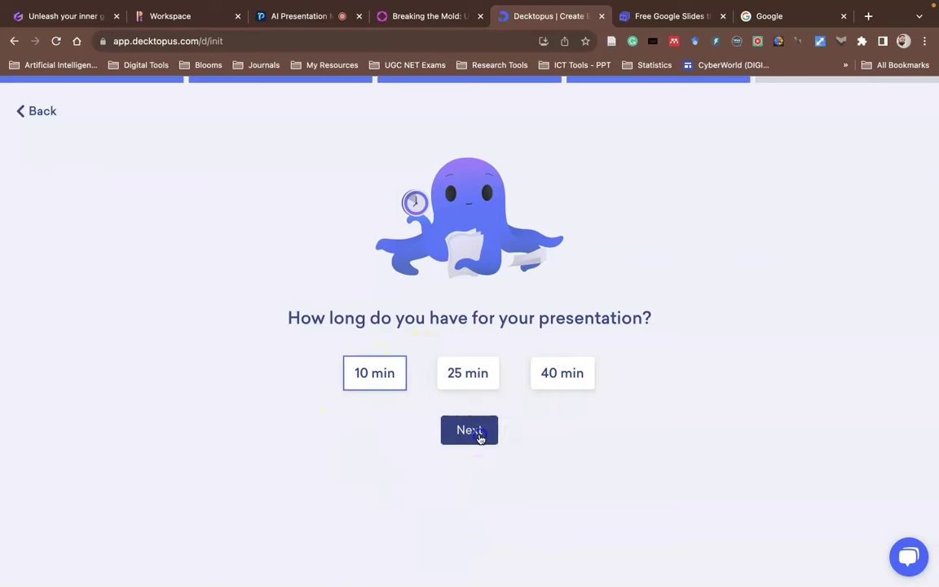
click(732, 397)
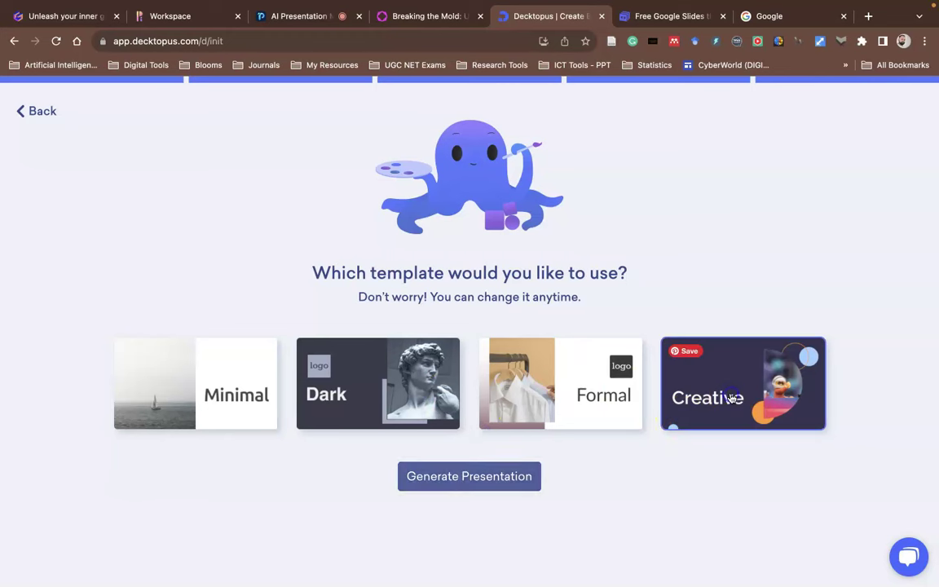
click(512, 483)
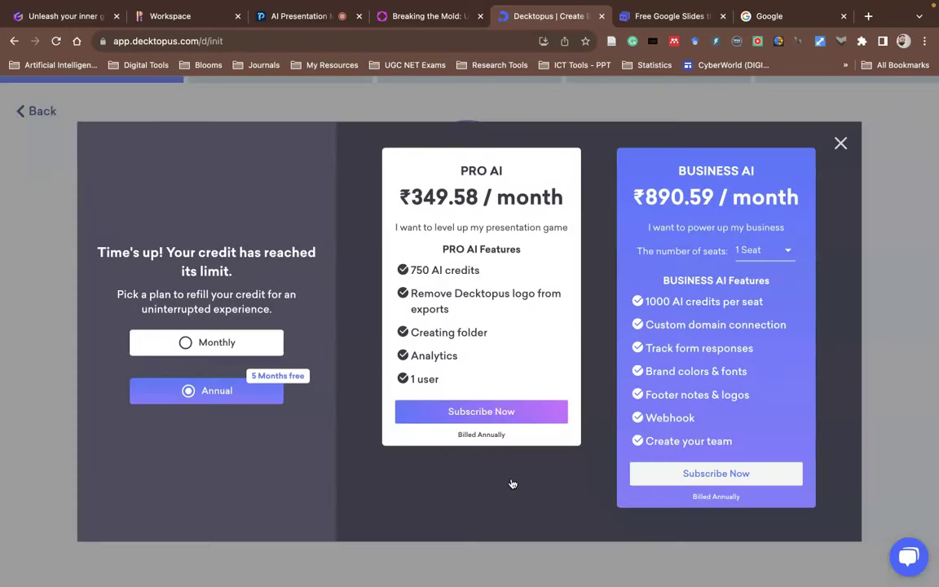
Close the Decktopus credit-limit upgrade offer and switch to the Slidesgo page
click(840, 145)
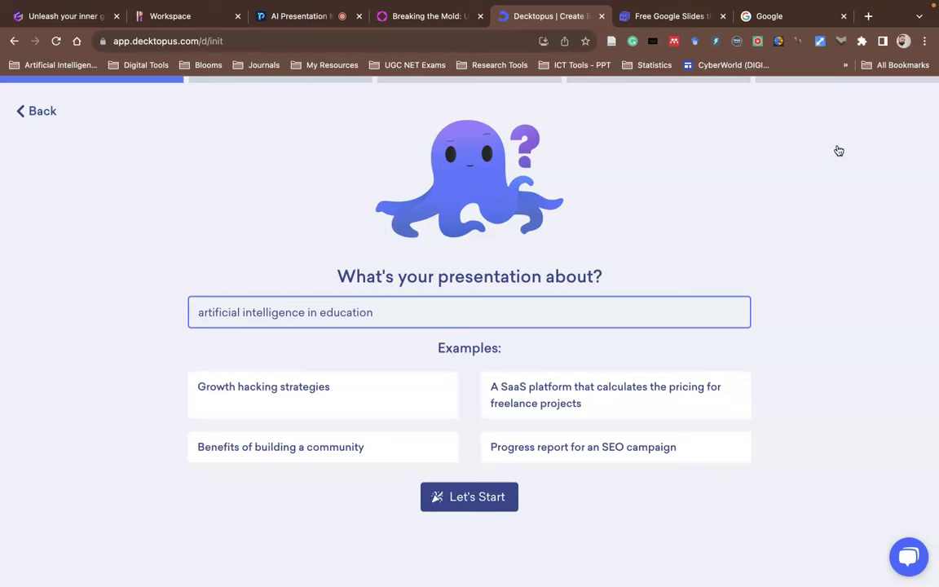
click(679, 16)
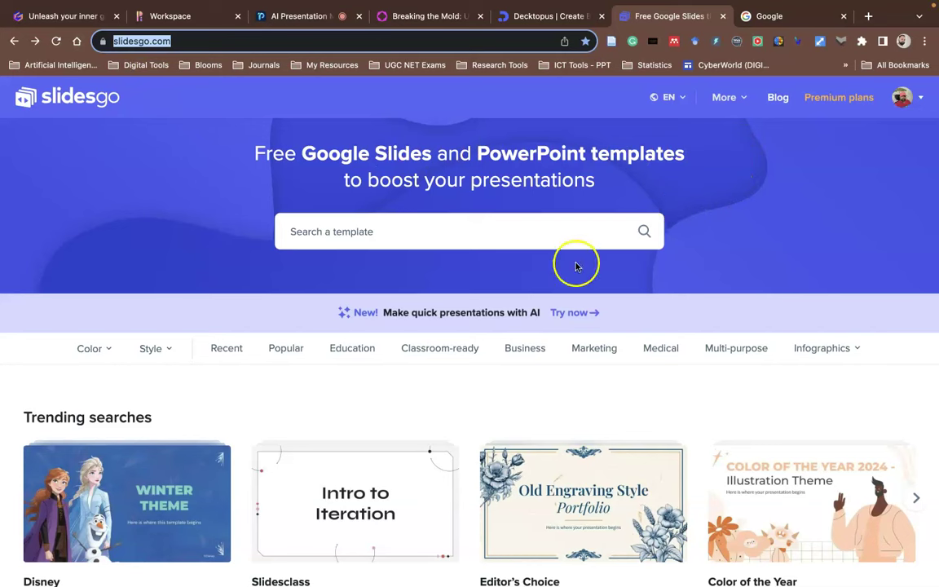
Launch Slidesgo's AI Presentation Maker and bring up the Create your presentation form
click(575, 314)
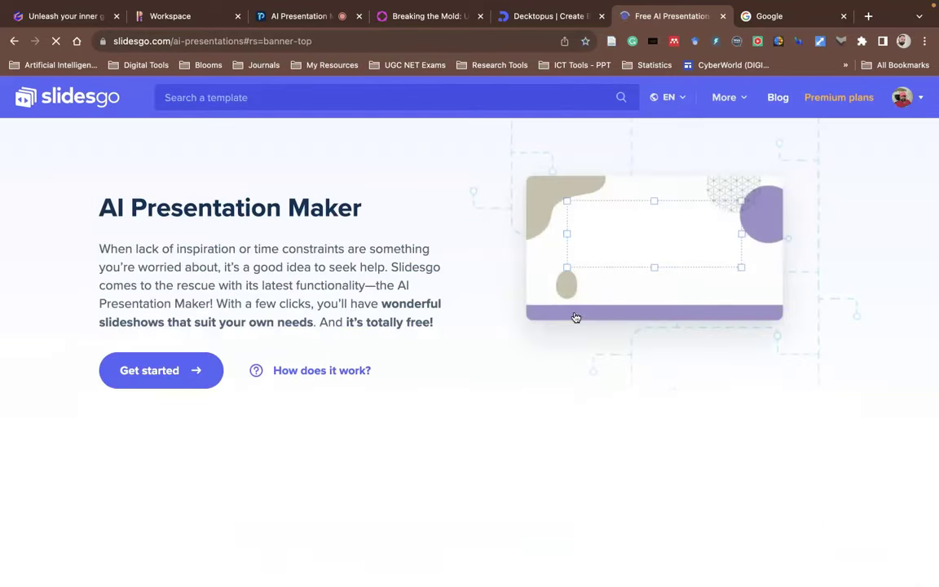
click(181, 374)
click(328, 182)
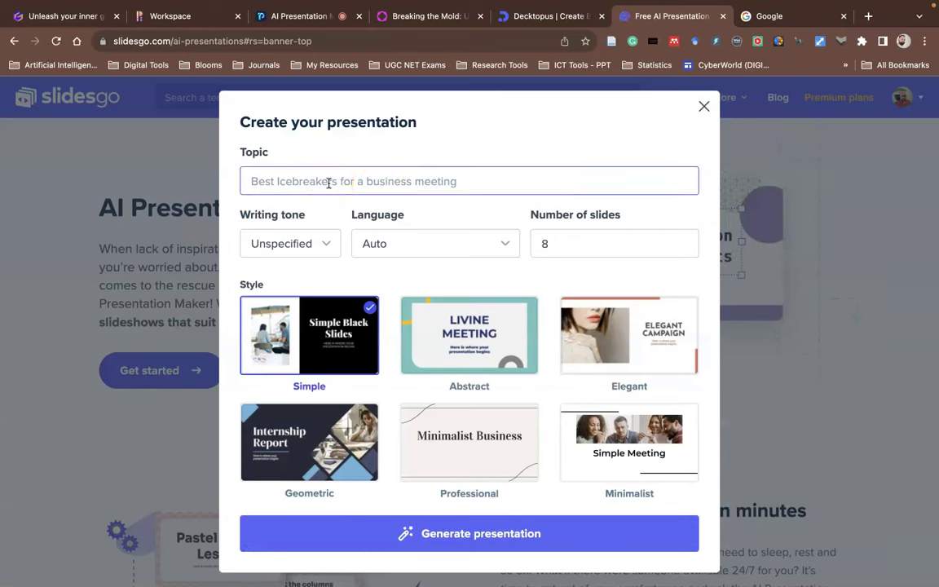
Enter the topic 'Augmented Reality' with Professional writing tone and English language
click(333, 184)
text(Augmented Reality)
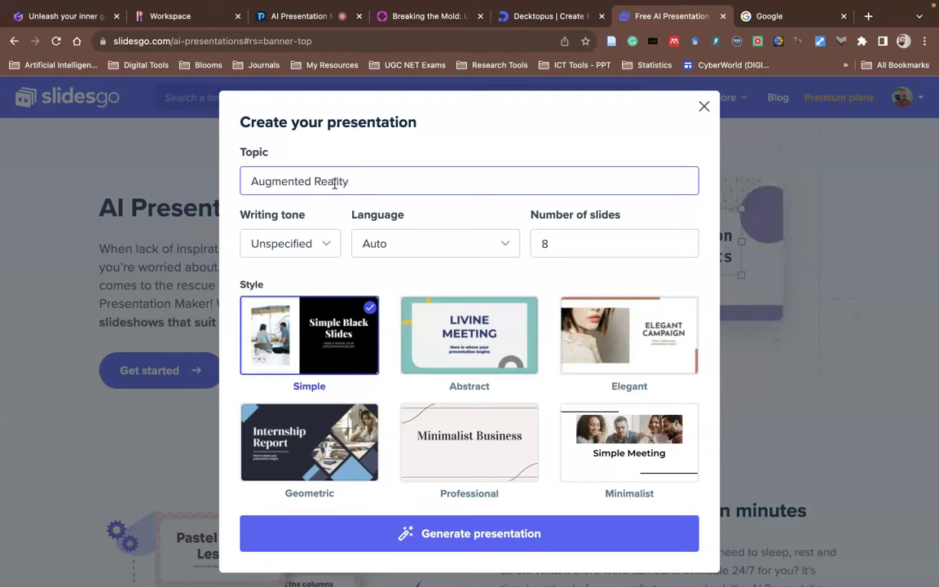
click(308, 246)
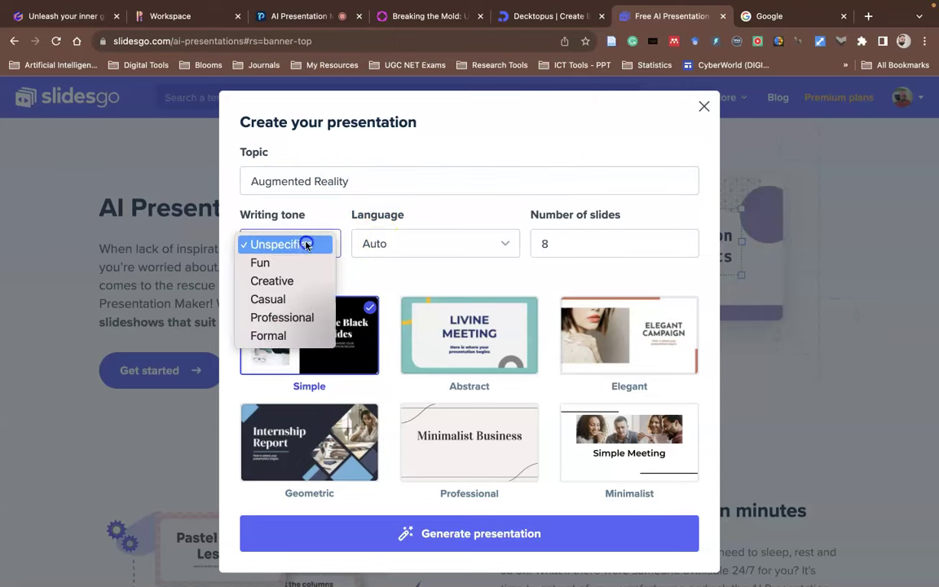
click(282, 317)
click(408, 248)
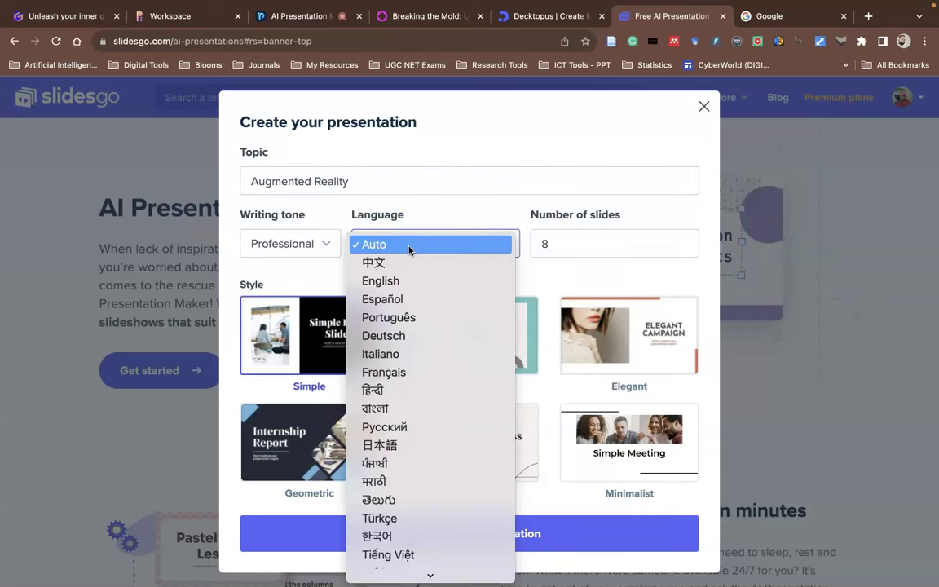
scroll(410, 290, down, 3)
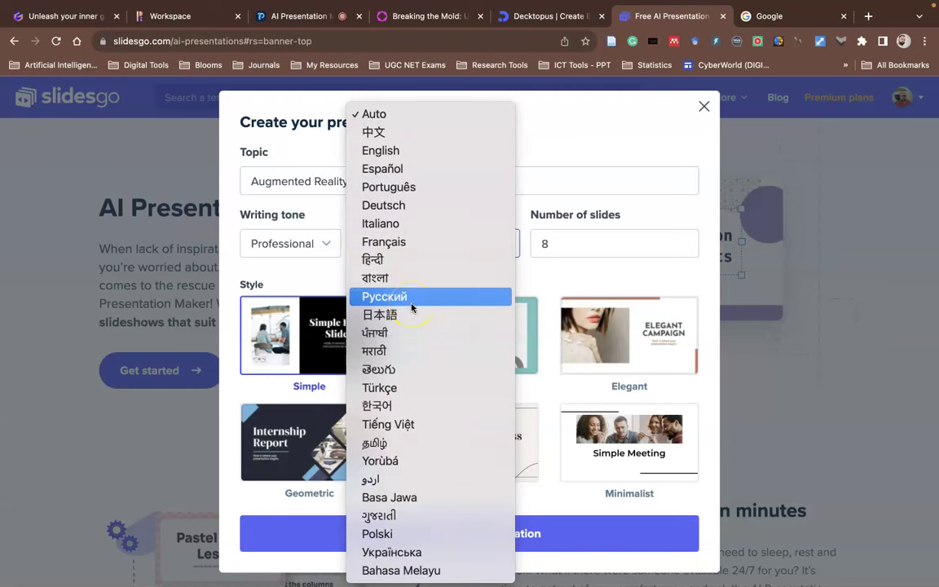
click(403, 149)
Keep 8 slides, choose the Elegant style, and generate the presentation
click(589, 246)
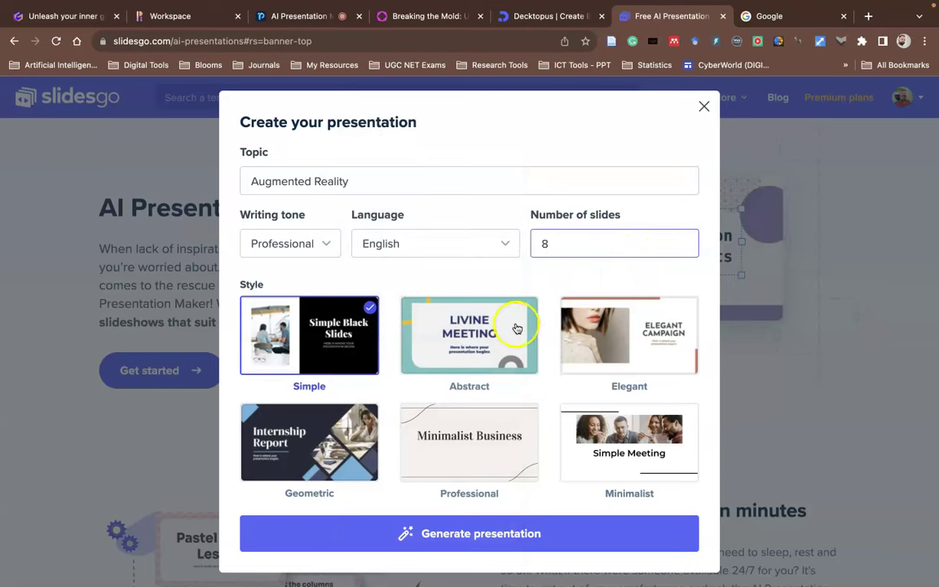
scroll(408, 387, down, 1)
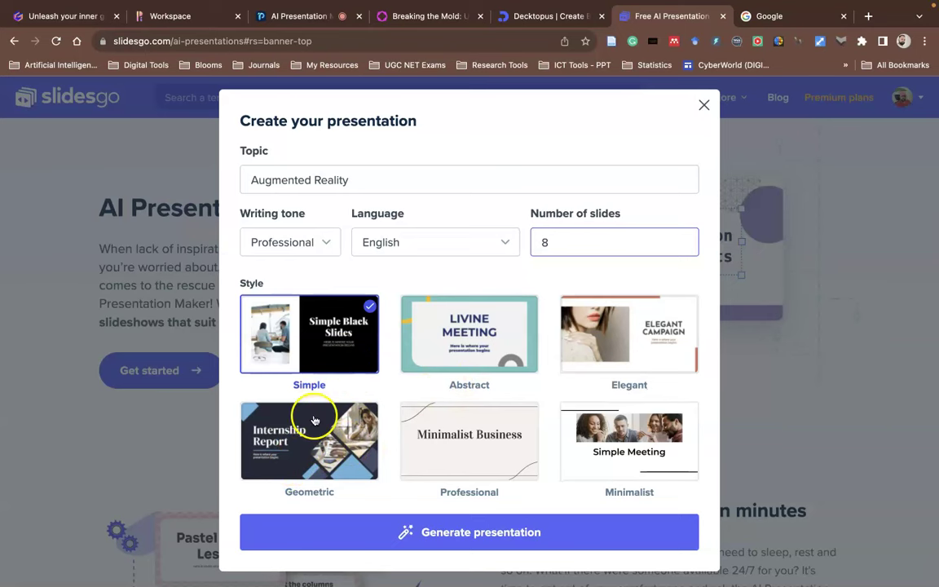
click(403, 312)
click(601, 348)
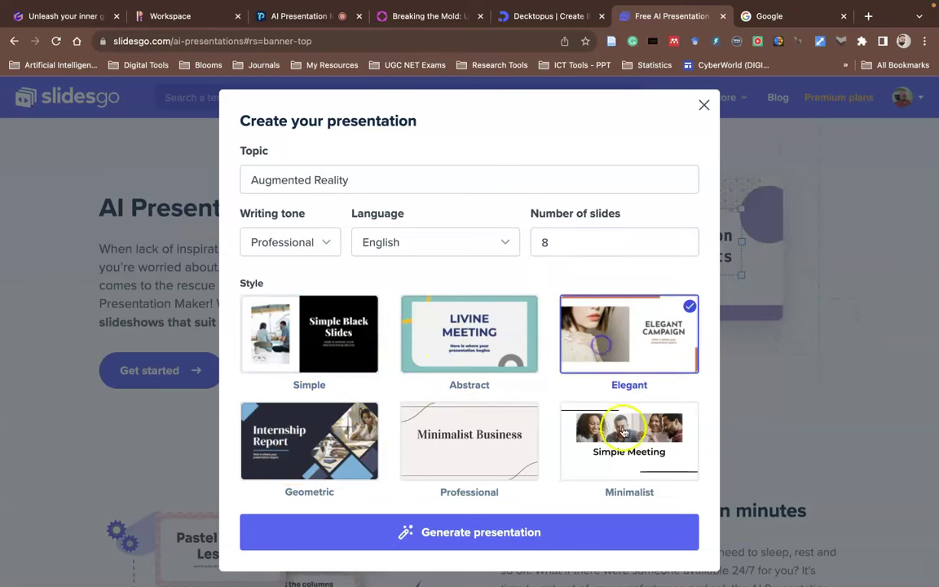
click(467, 535)
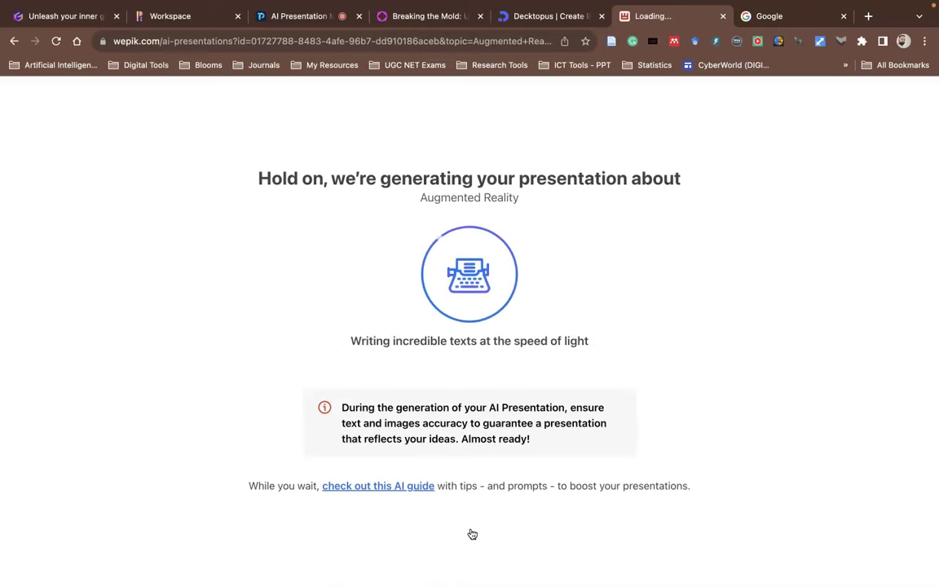
Browse the Augmented Reality deck's Introduction, Understanding AR, Applications and Challenges and Opportunities slides
click(470, 513)
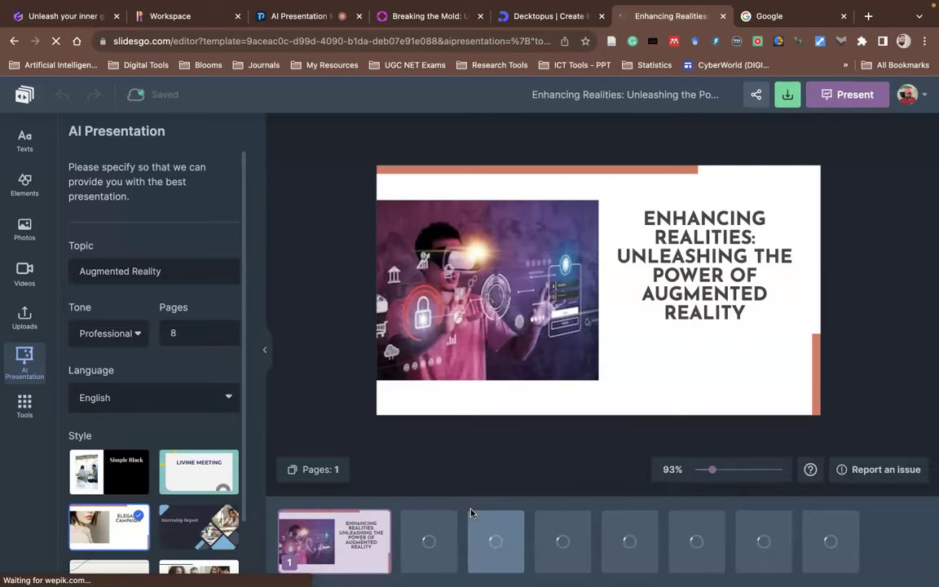
click(609, 459)
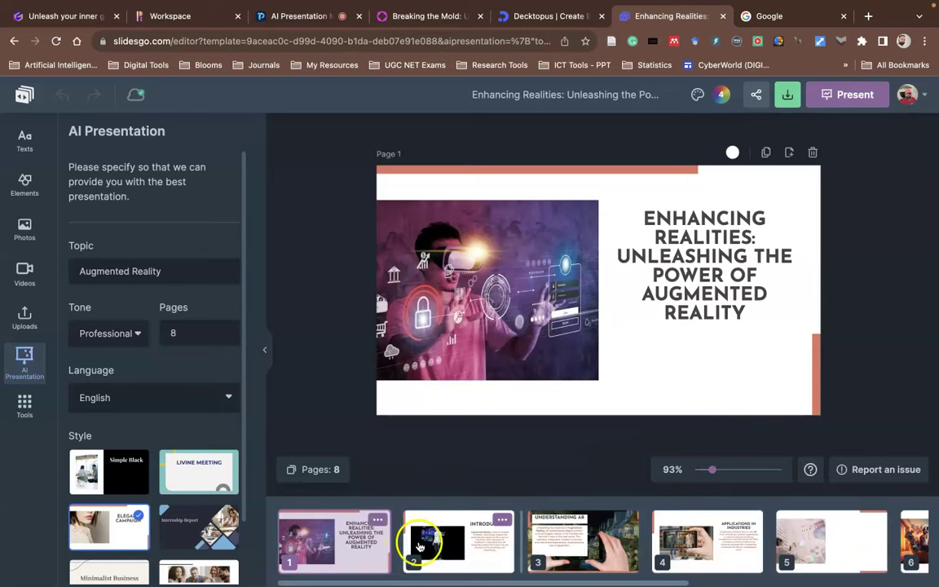
click(419, 543)
click(563, 545)
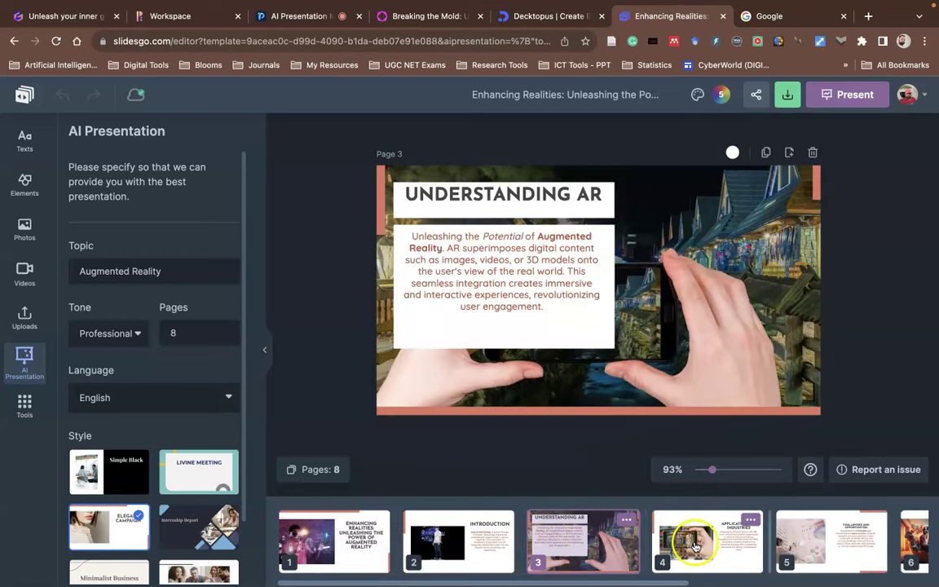
click(691, 542)
click(798, 545)
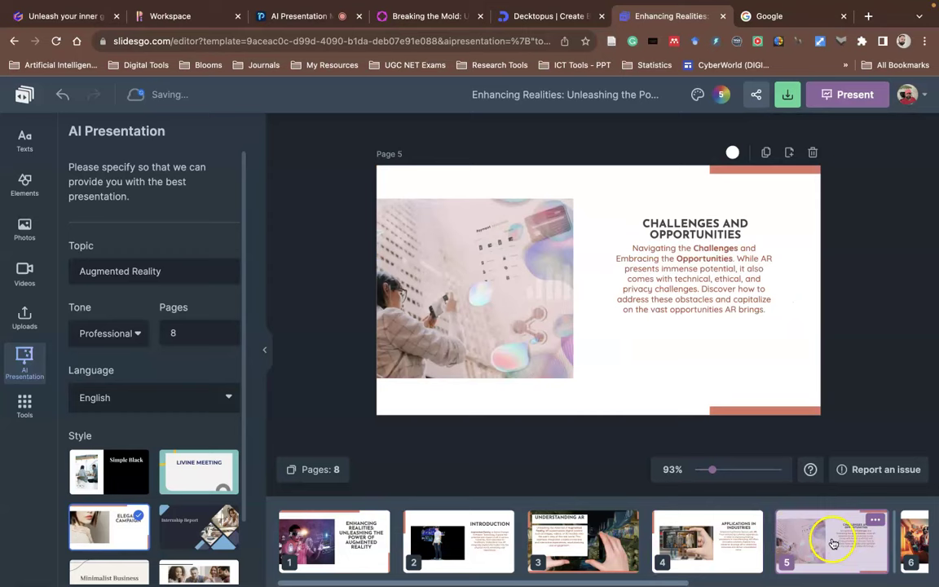